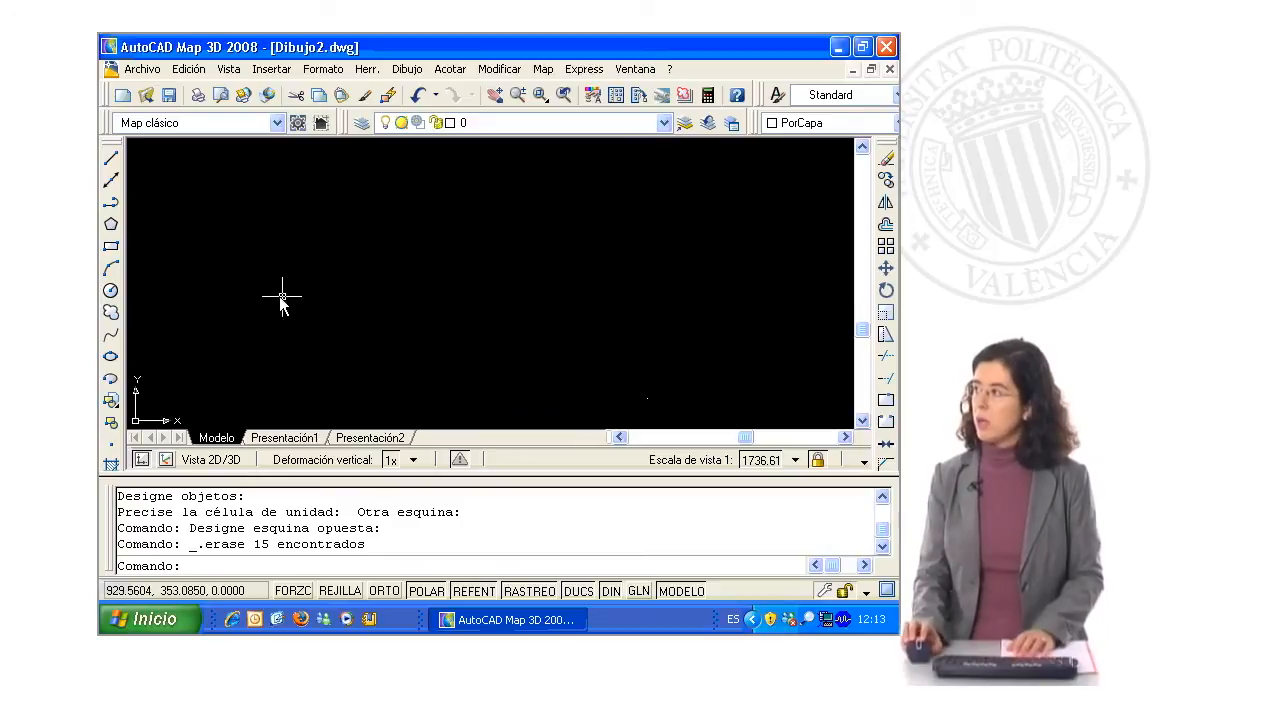
Draw a rectangle 20 units wide and 10 units high in the empty drawing area
{"action": "left_click", "coordinate": [112, 247]}
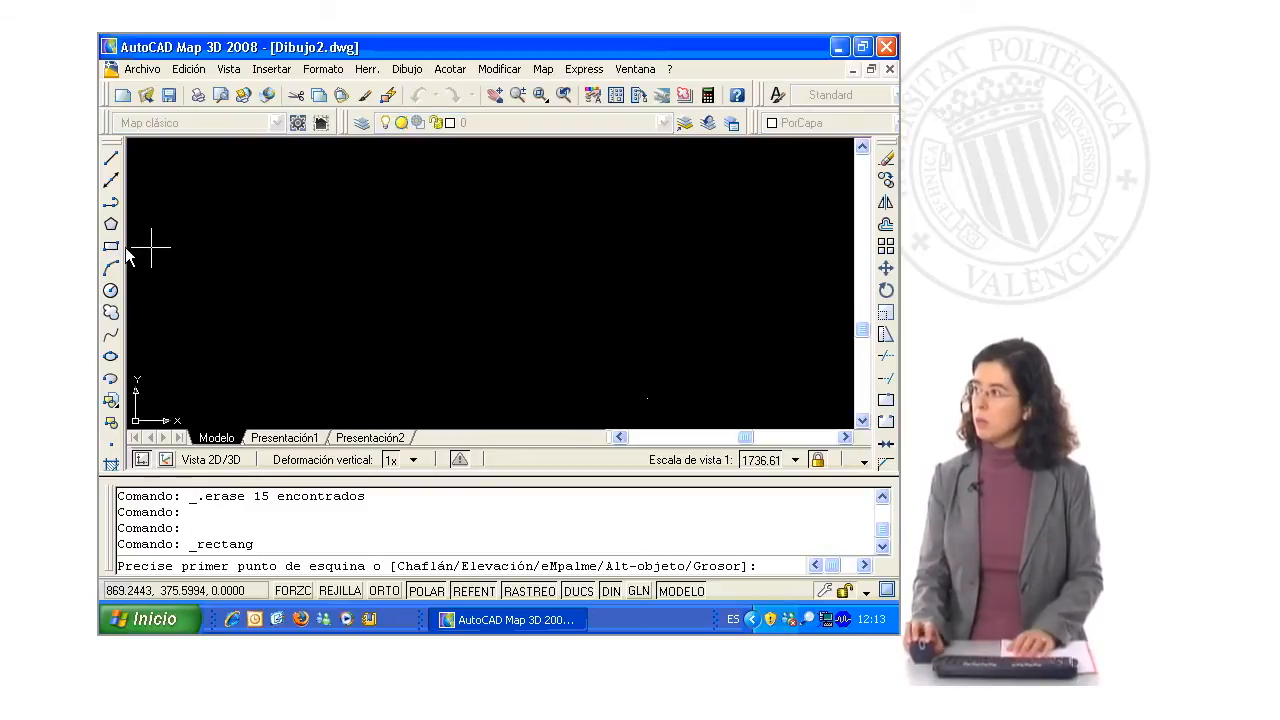
{"action": "left_click", "coordinate": [262, 267]}
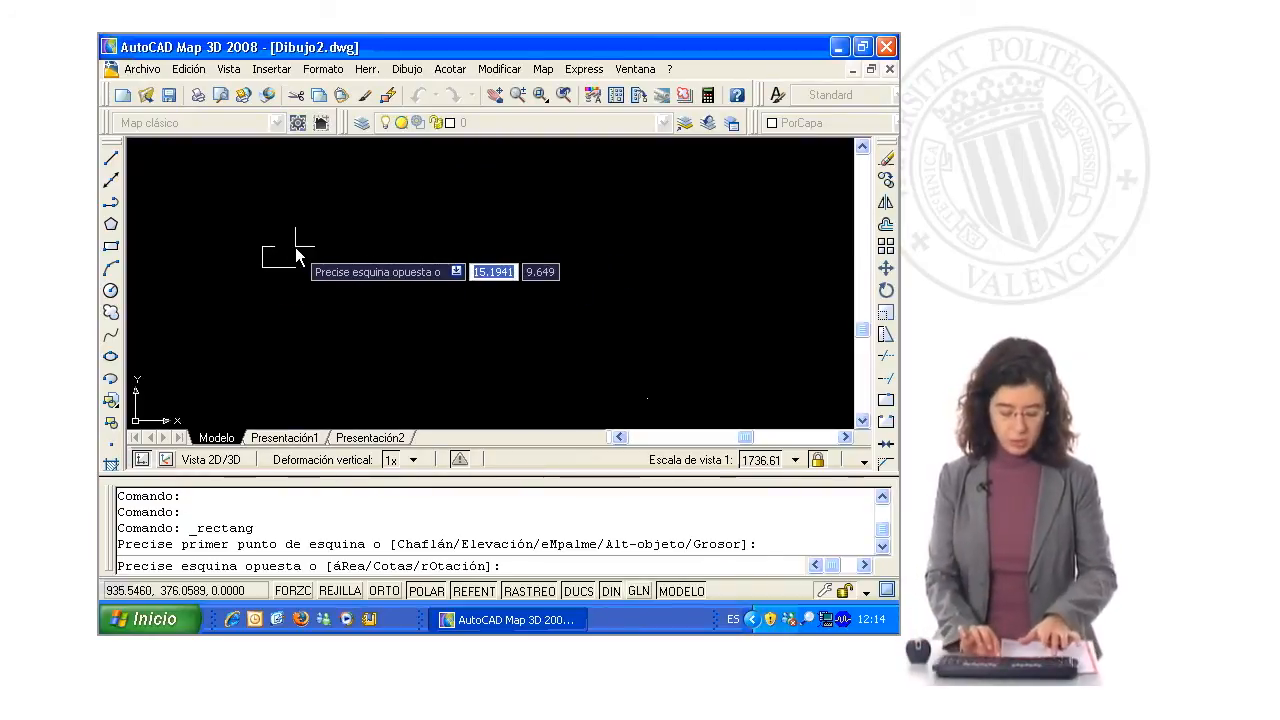
{"action": "type", "text": "@ "}
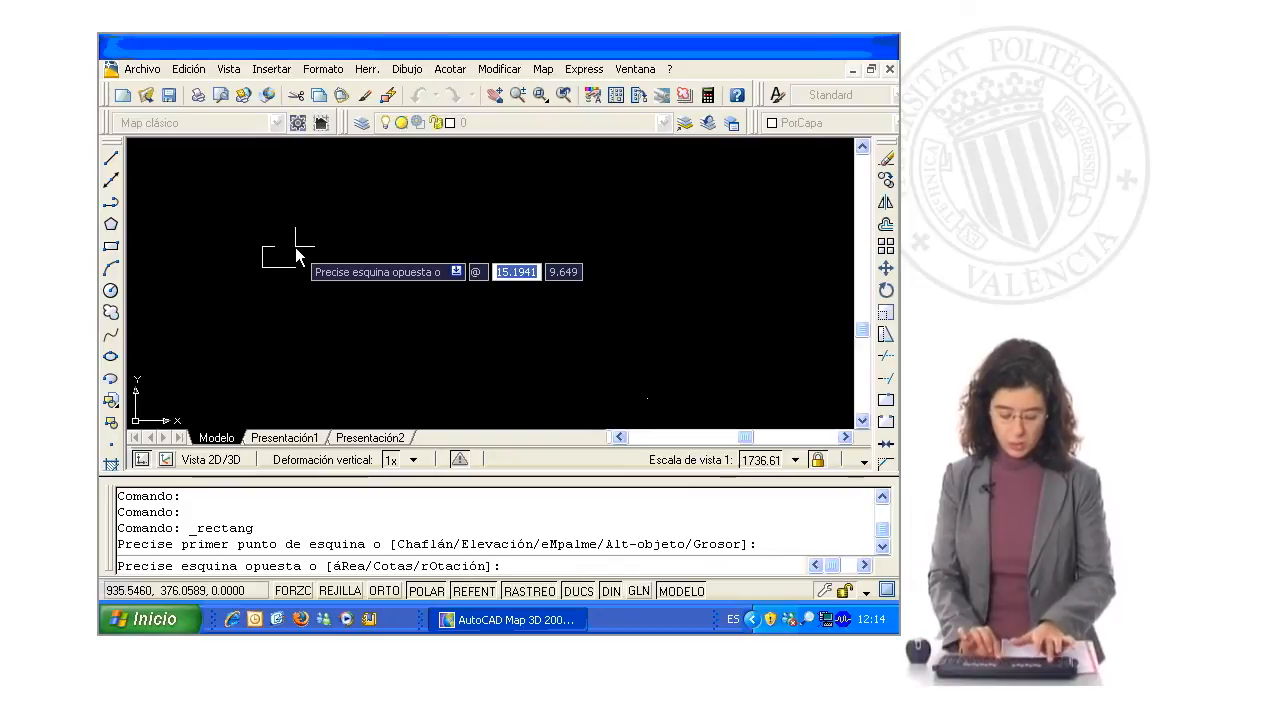
{"action": "type", "text": "20"}
{"action": "key", "text": "Tab"}
{"action": "type", "text": "10"}
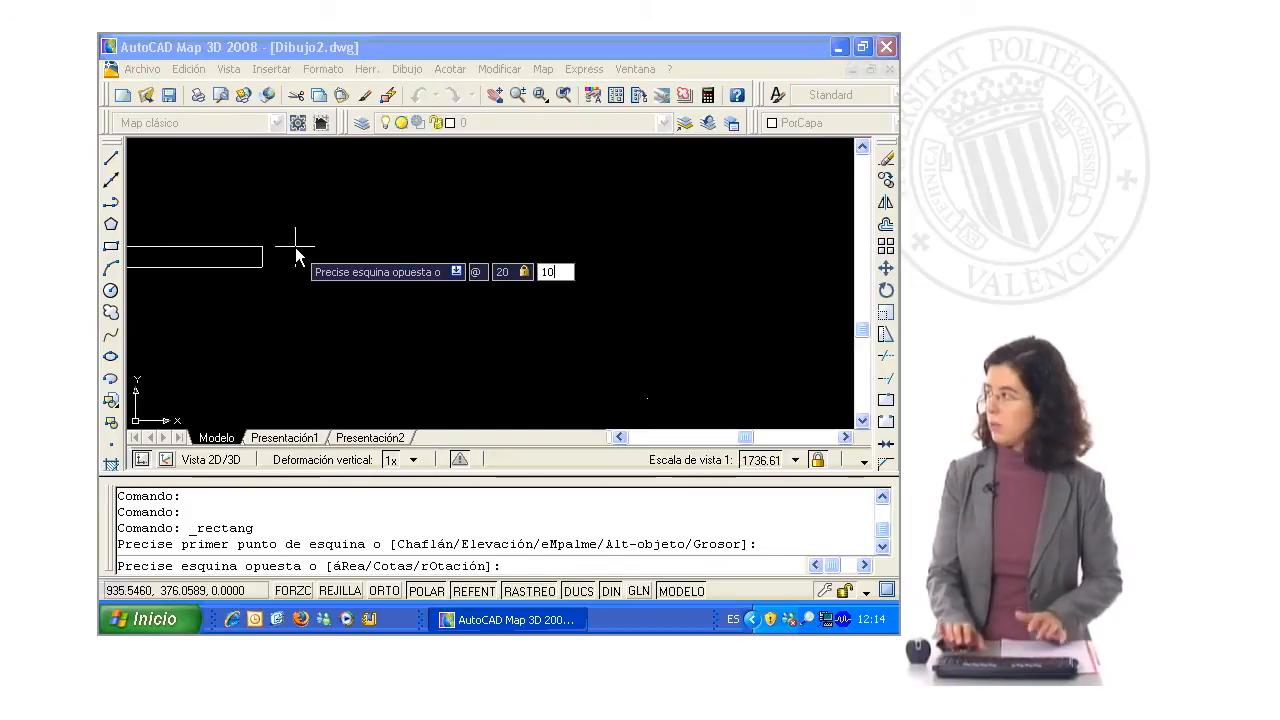
{"action": "key", "text": "Return"}
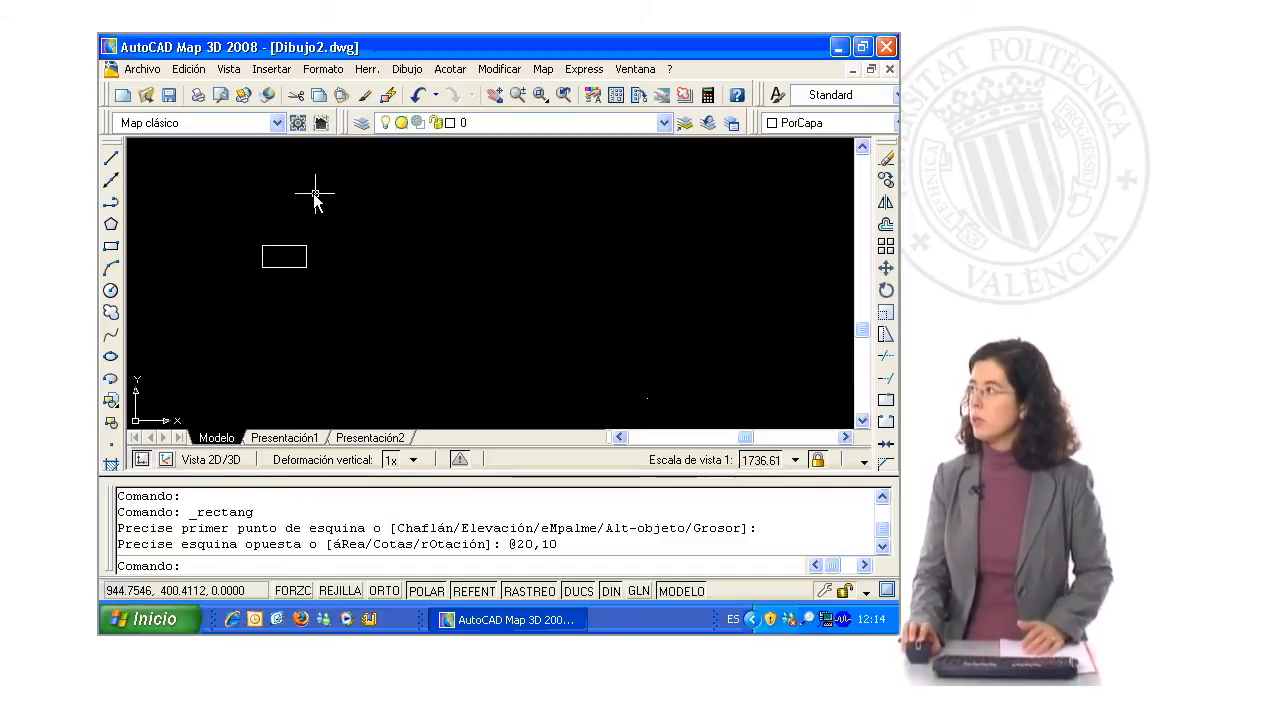
Place a single point object below and to the right of the rectangle
{"action": "left_click", "coordinate": [406, 69]}
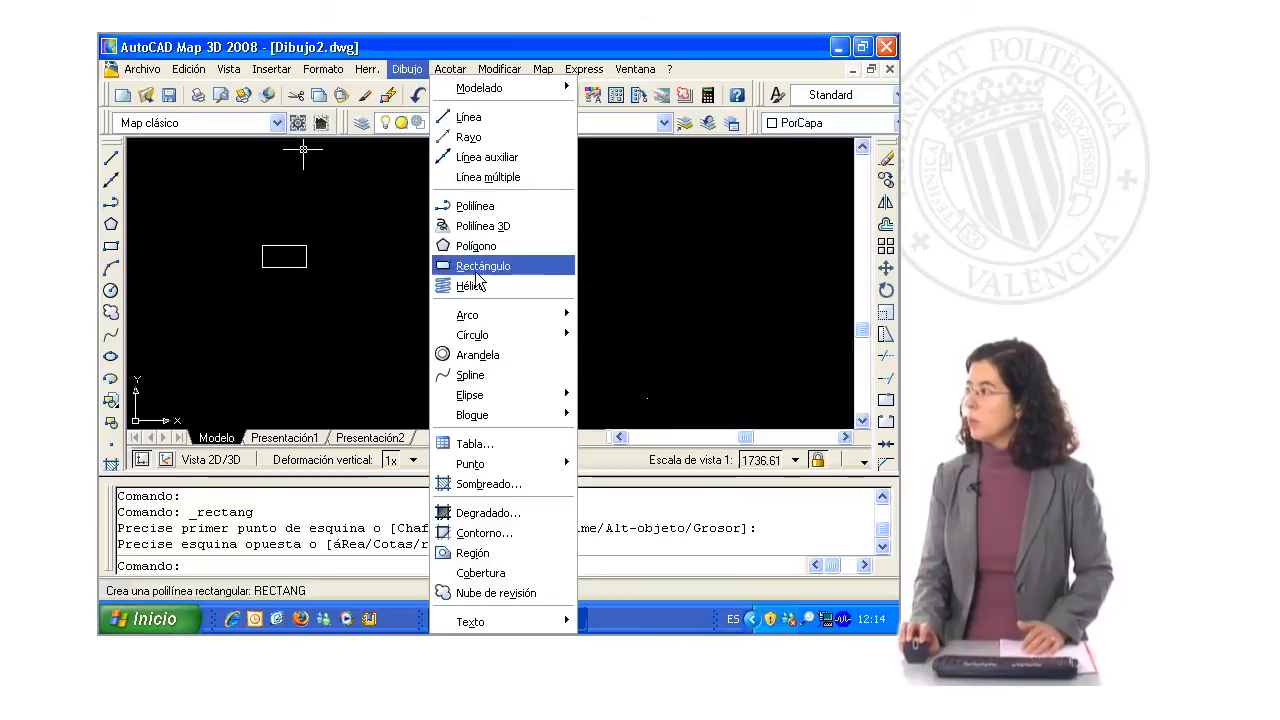
{"action": "mouse_move", "coordinate": [488, 466]}
{"action": "left_click", "coordinate": [606, 463]}
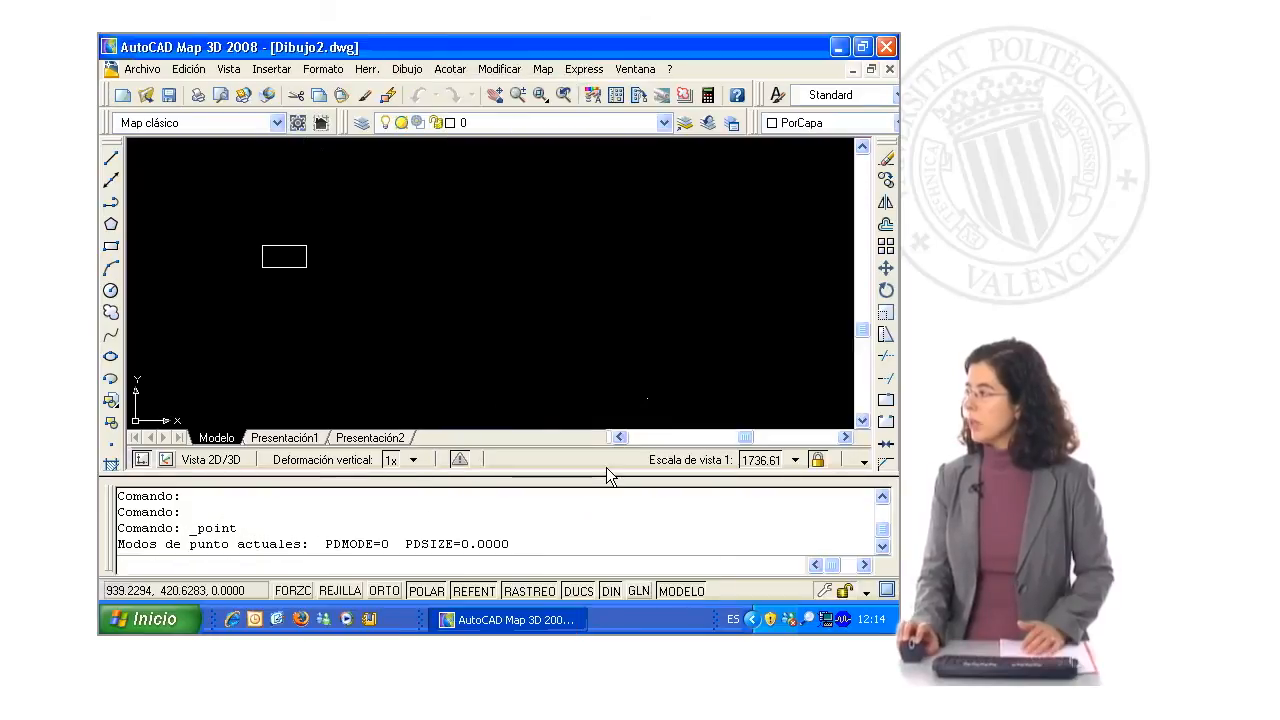
{"action": "left_click", "coordinate": [419, 339]}
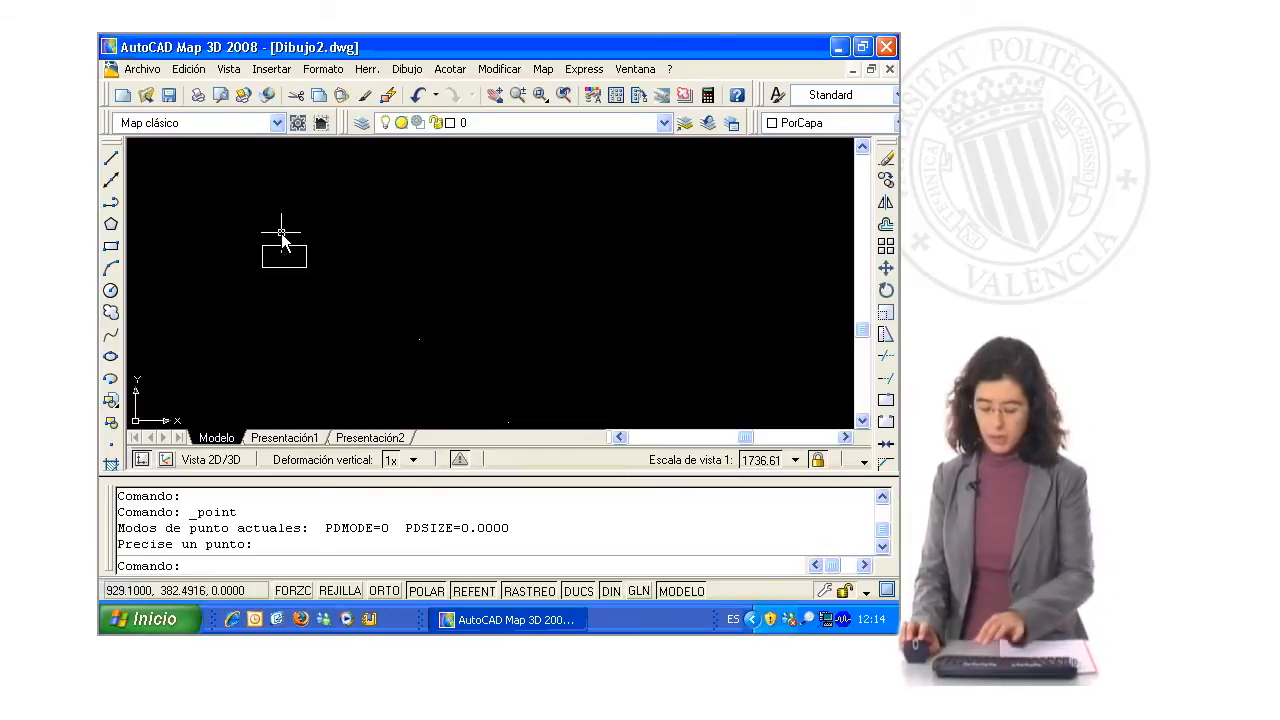
Change the point style to the plain plus-shaped cross
{"action": "left_click", "coordinate": [322, 69]}
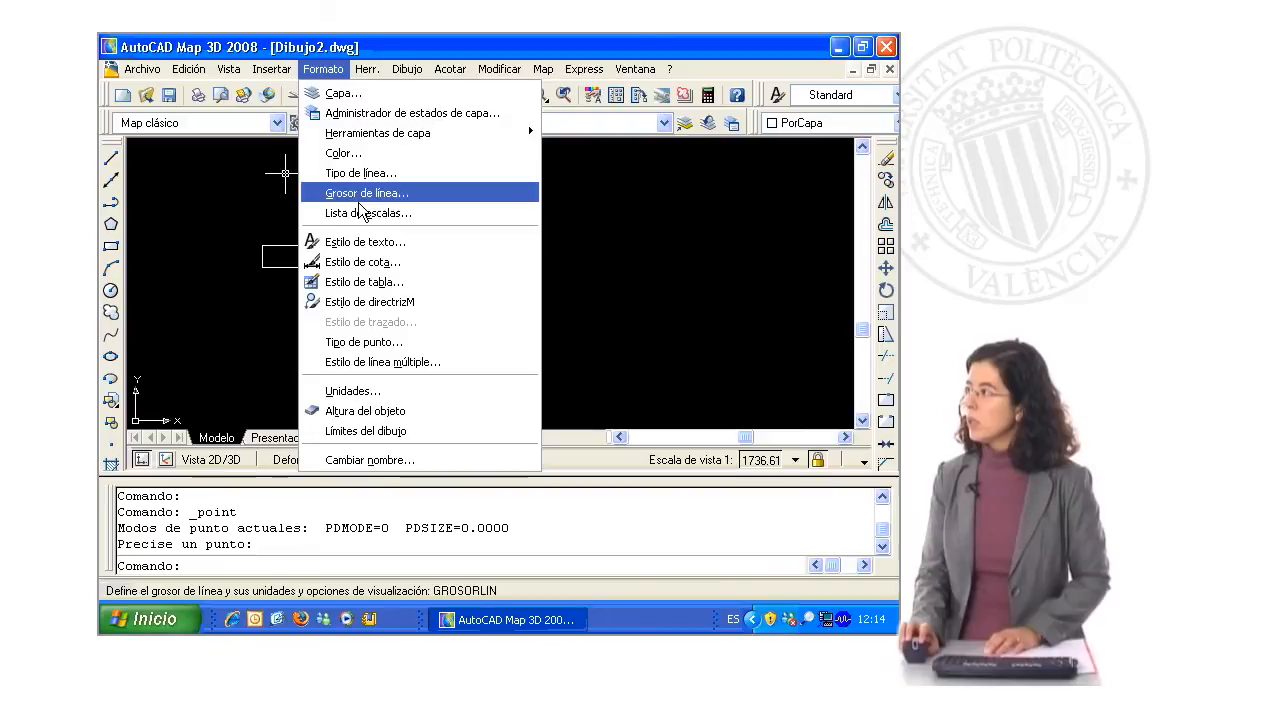
{"action": "left_click", "coordinate": [367, 344]}
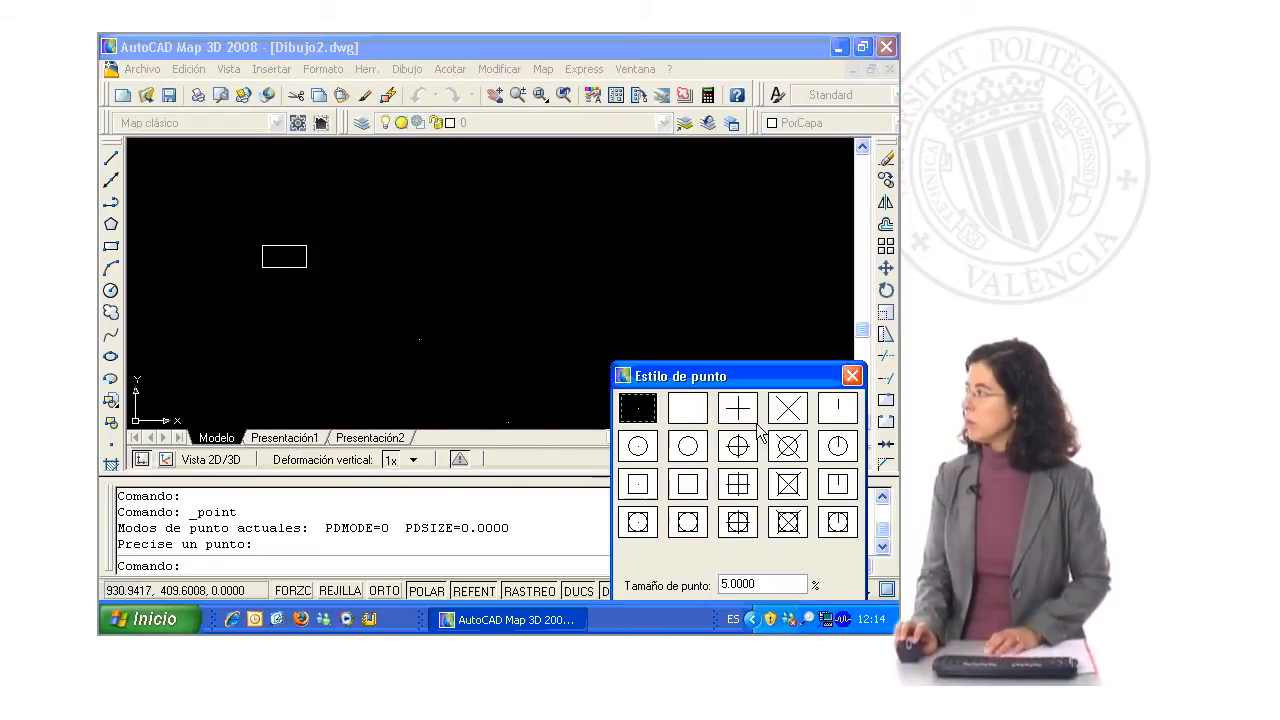
{"action": "left_click", "coordinate": [738, 408]}
{"action": "left_click_drag", "start_coordinate": [743, 385], "coordinate": [677, 139]}
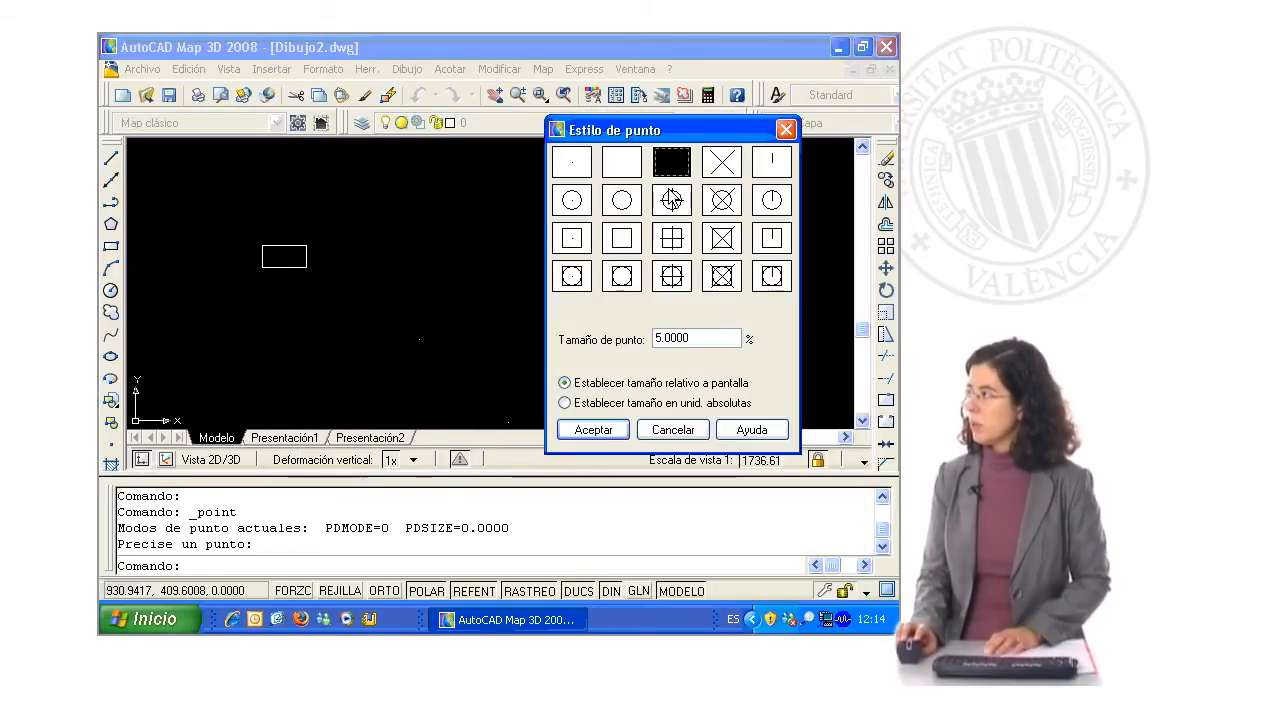
{"action": "left_click", "coordinate": [588, 429]}
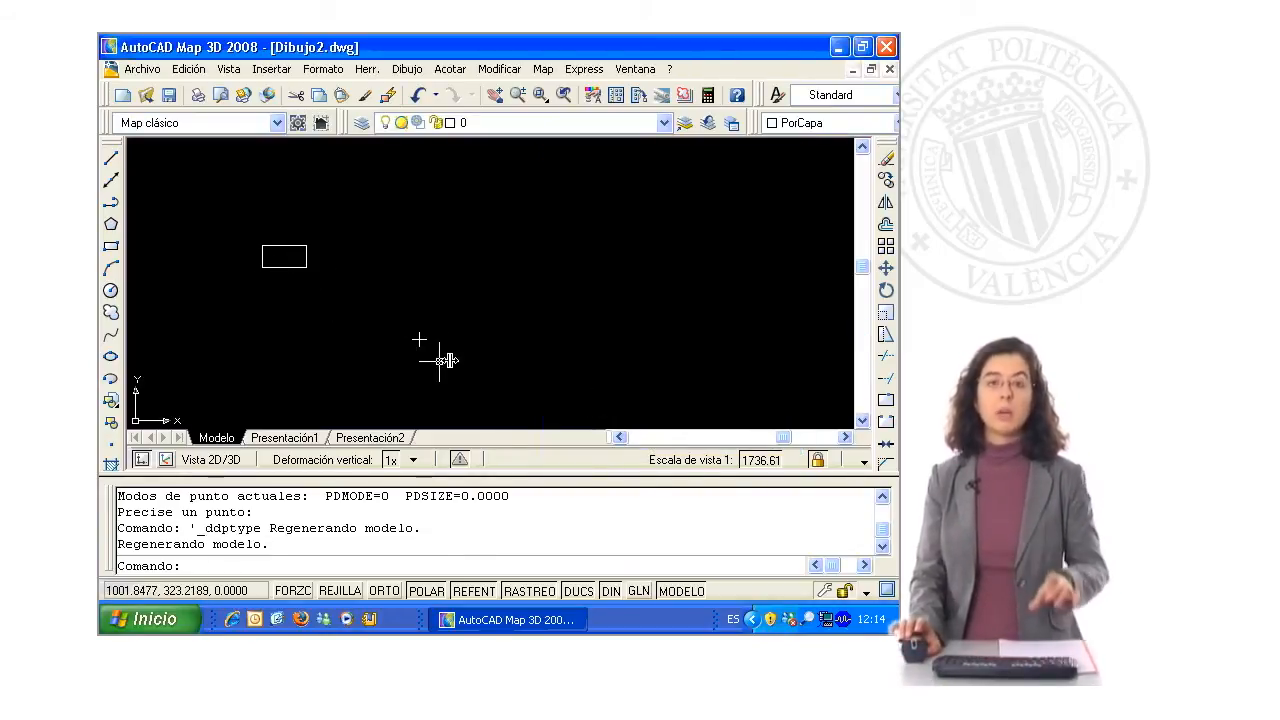
Start a polar array and select the rectangle as the object to copy
{"action": "scroll", "coordinate": [529, 350], "scroll_direction": "down", "scroll_amount": 1}
{"action": "middle_click_drag", "start_coordinate": [532, 352], "coordinate": [506, 320]}
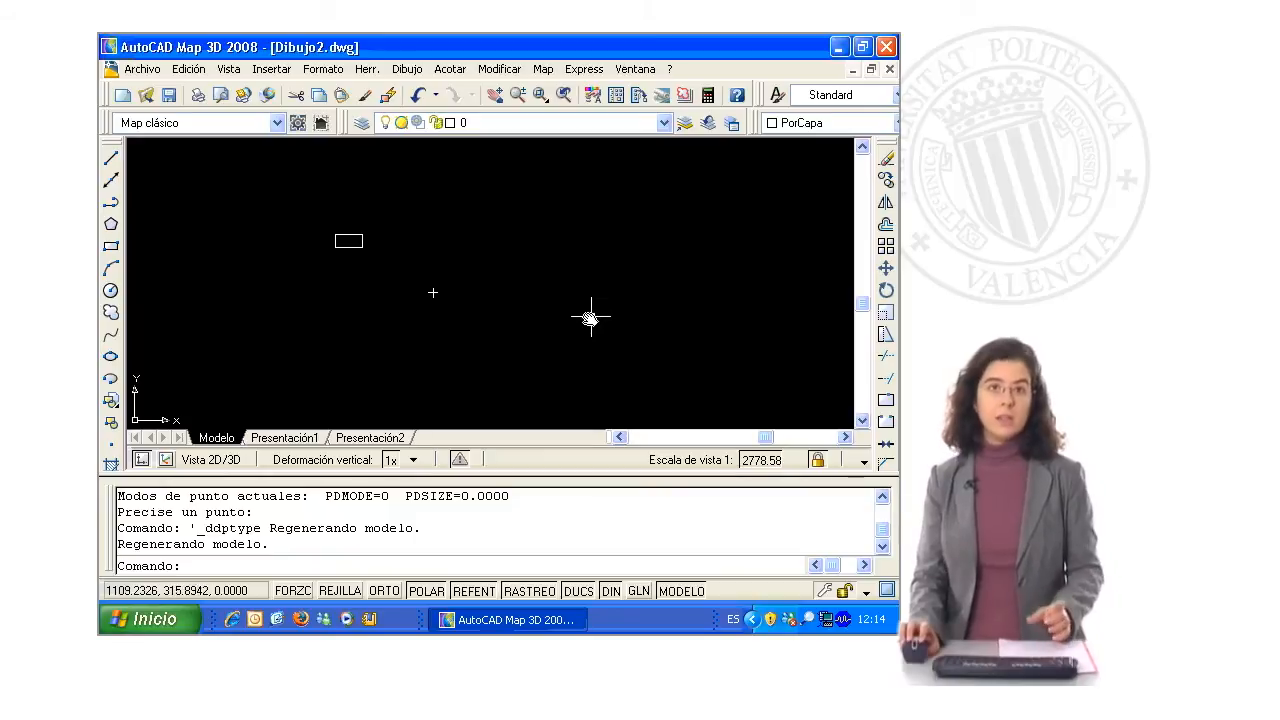
{"action": "left_click", "coordinate": [886, 256]}
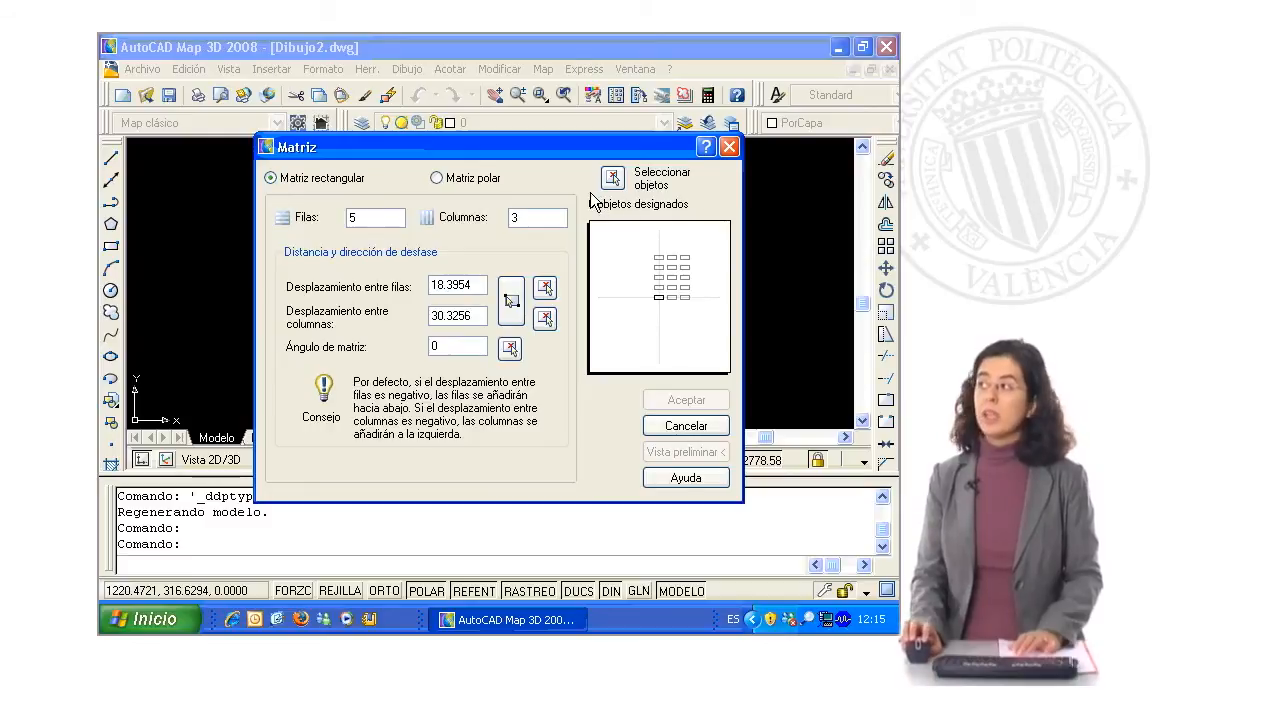
{"action": "left_click", "coordinate": [482, 180]}
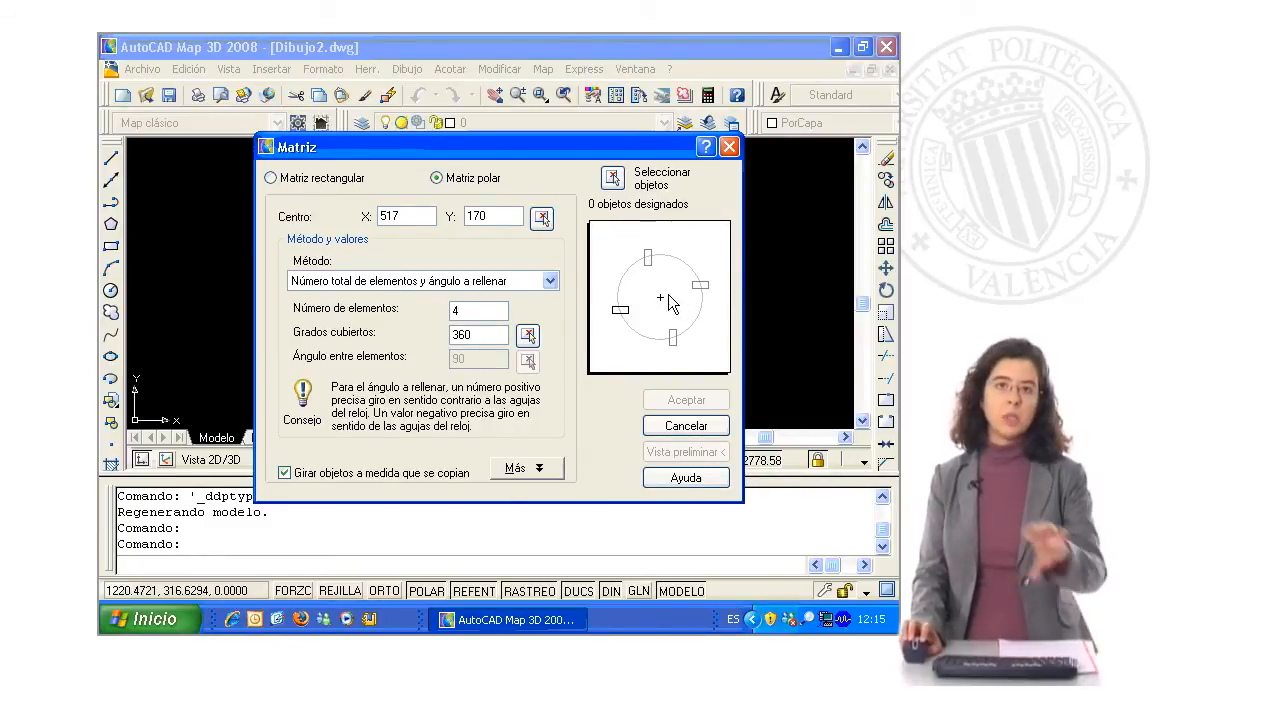
{"action": "left_click", "coordinate": [612, 178]}
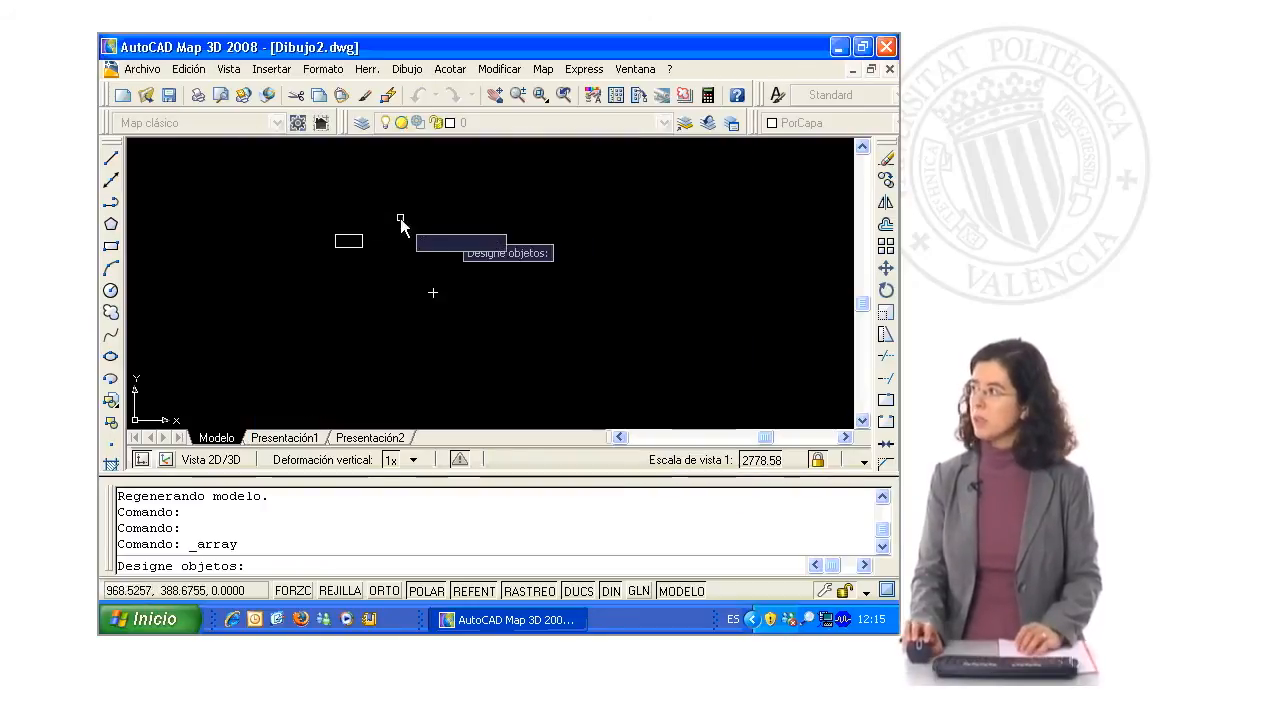
{"action": "left_click", "coordinate": [286, 207]}
{"action": "left_click", "coordinate": [394, 266]}
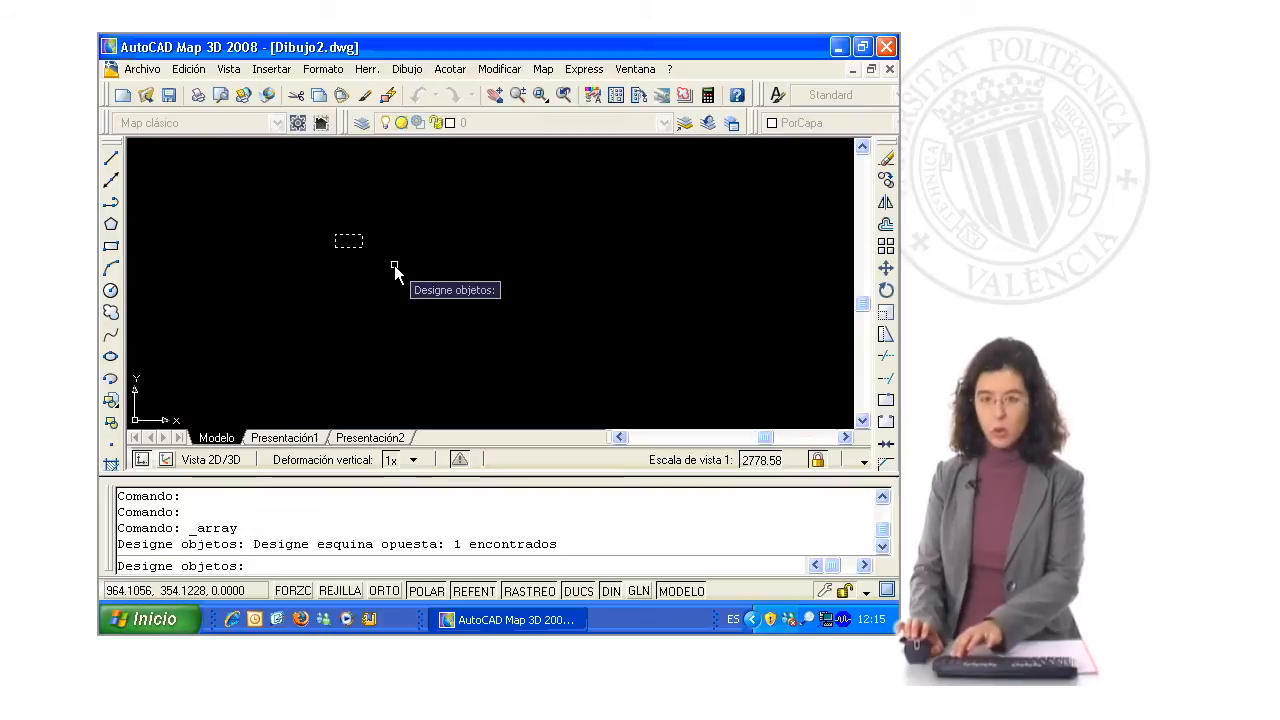
{"action": "key", "text": "Return"}
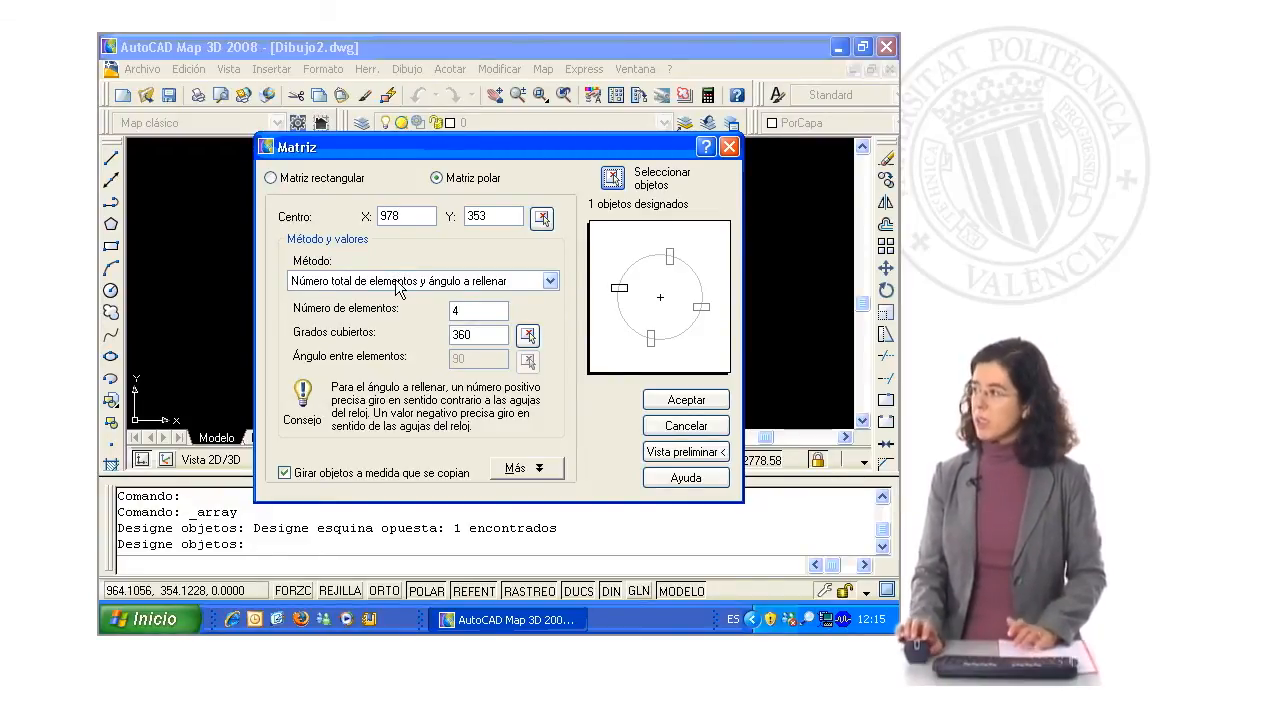
Set the polar array's number of elements to 5, preview the result, and return to its settings
{"action": "left_click", "coordinate": [407, 286]}
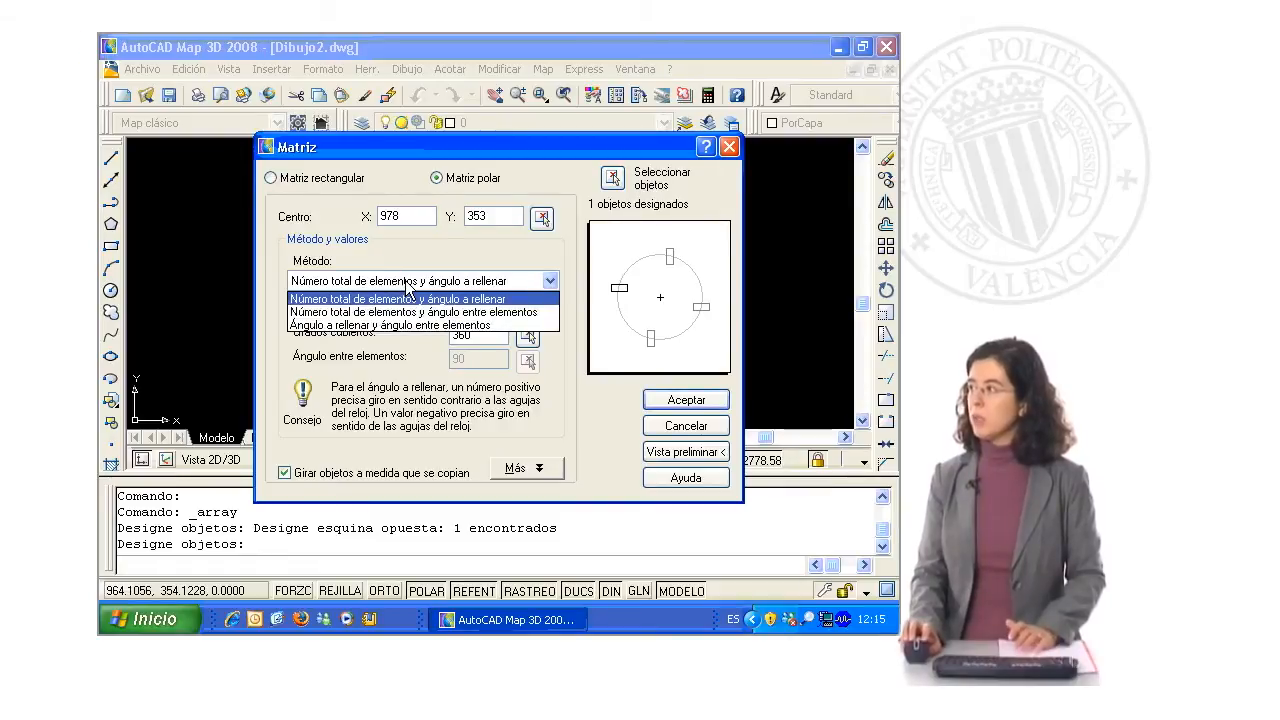
{"action": "left_click", "coordinate": [408, 285]}
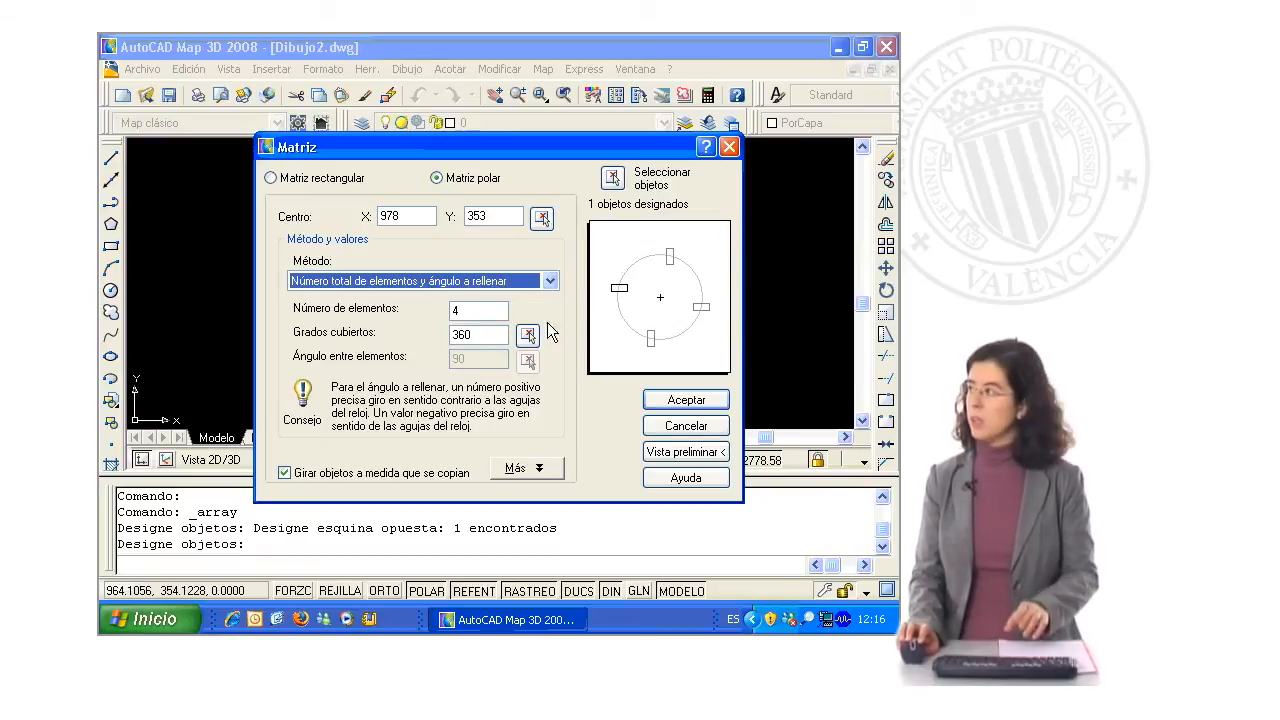
{"action": "left_click", "coordinate": [471, 309]}
{"action": "type", "text": "5"}
{"action": "left_click", "coordinate": [486, 335]}
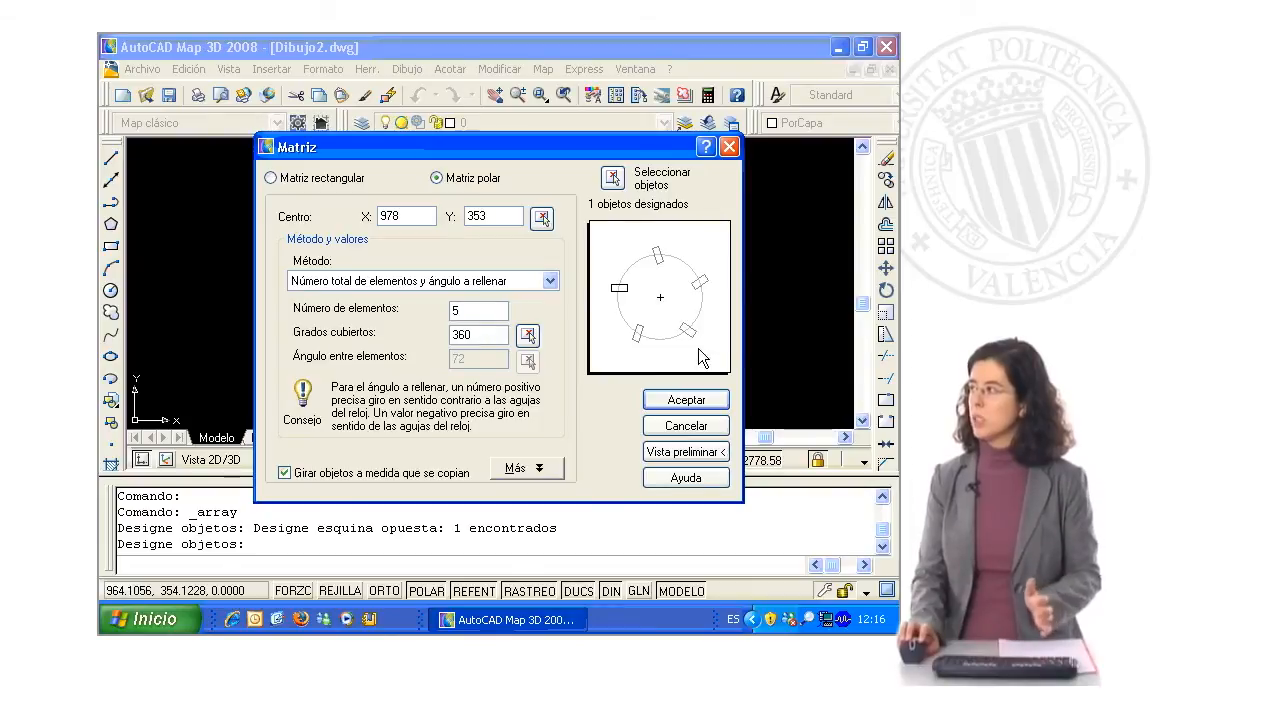
{"action": "left_click", "coordinate": [688, 452]}
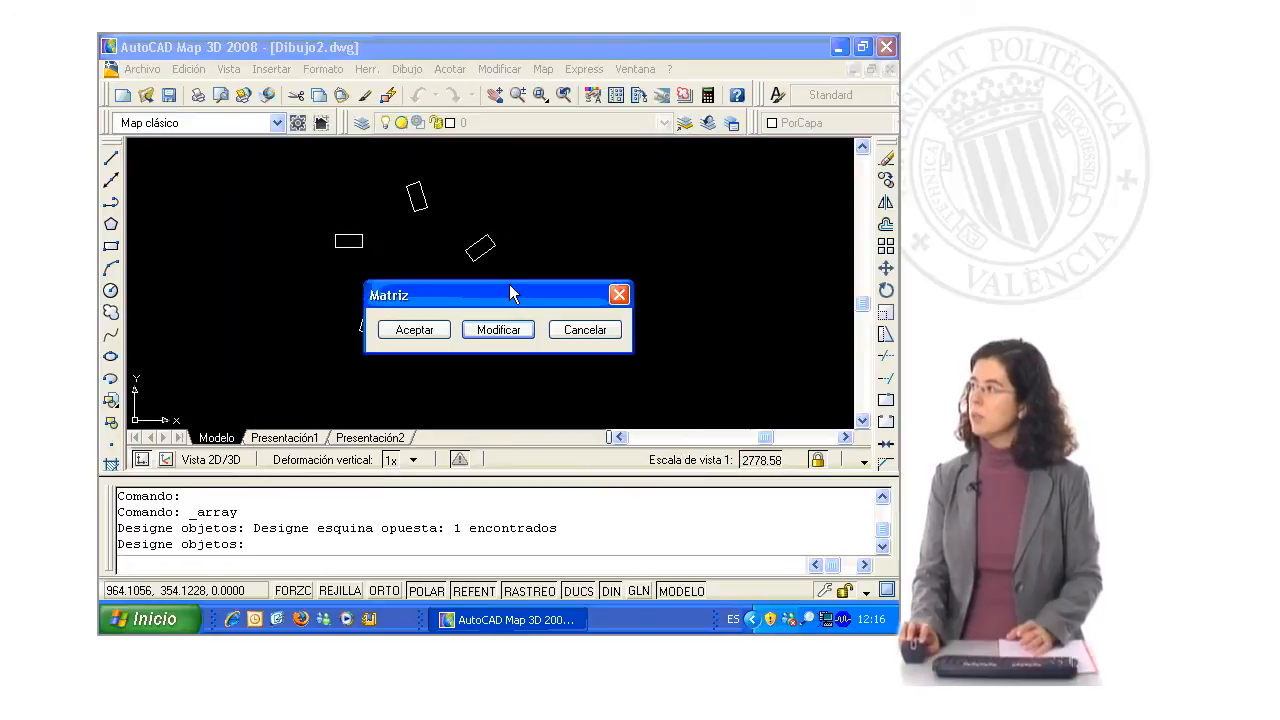
{"action": "left_click_drag", "start_coordinate": [532, 290], "coordinate": [650, 222]}
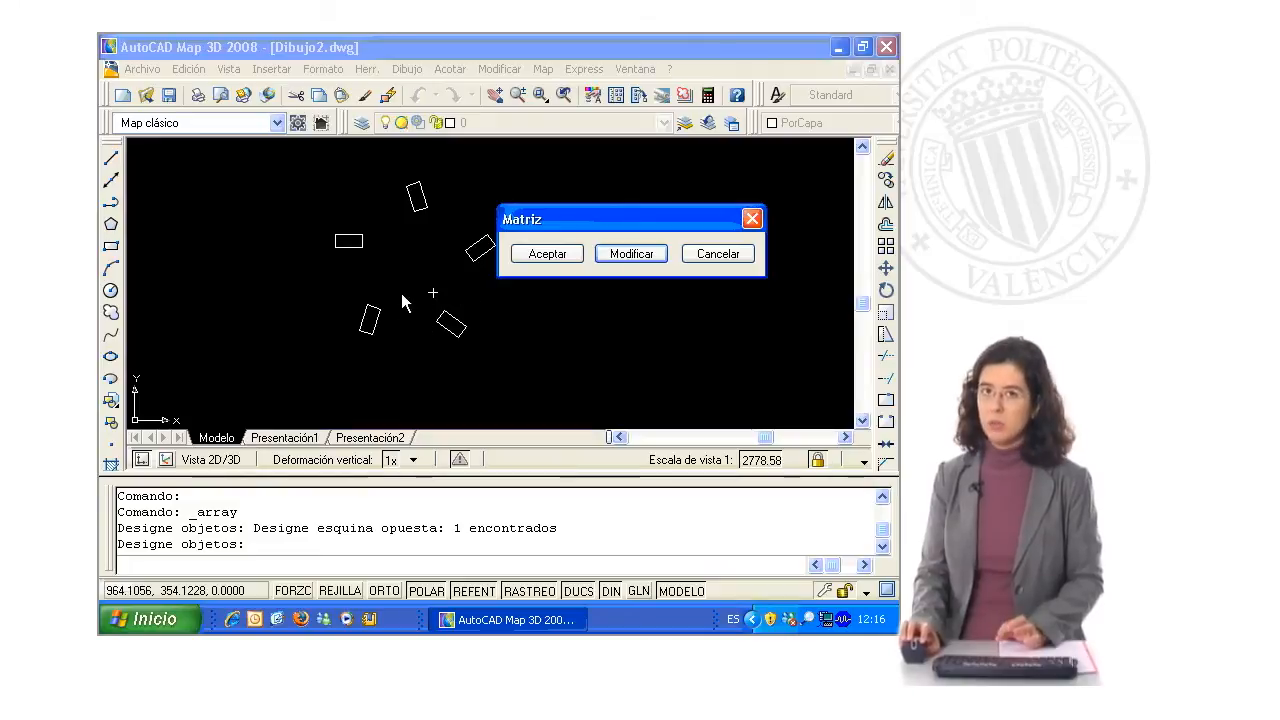
{"action": "left_click", "coordinate": [631, 254]}
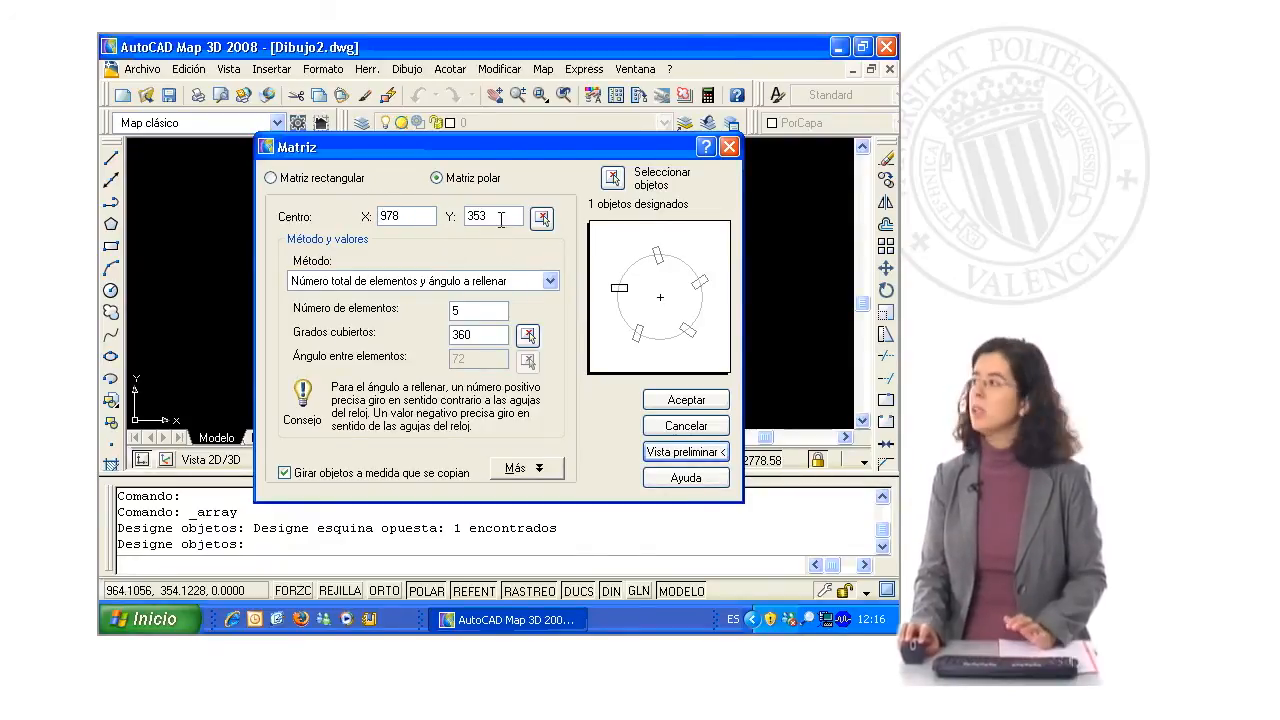
Set the array's centre on the cross-shaped point using the node snap, preview it, and return to the settings
{"action": "left_click", "coordinate": [541, 219]}
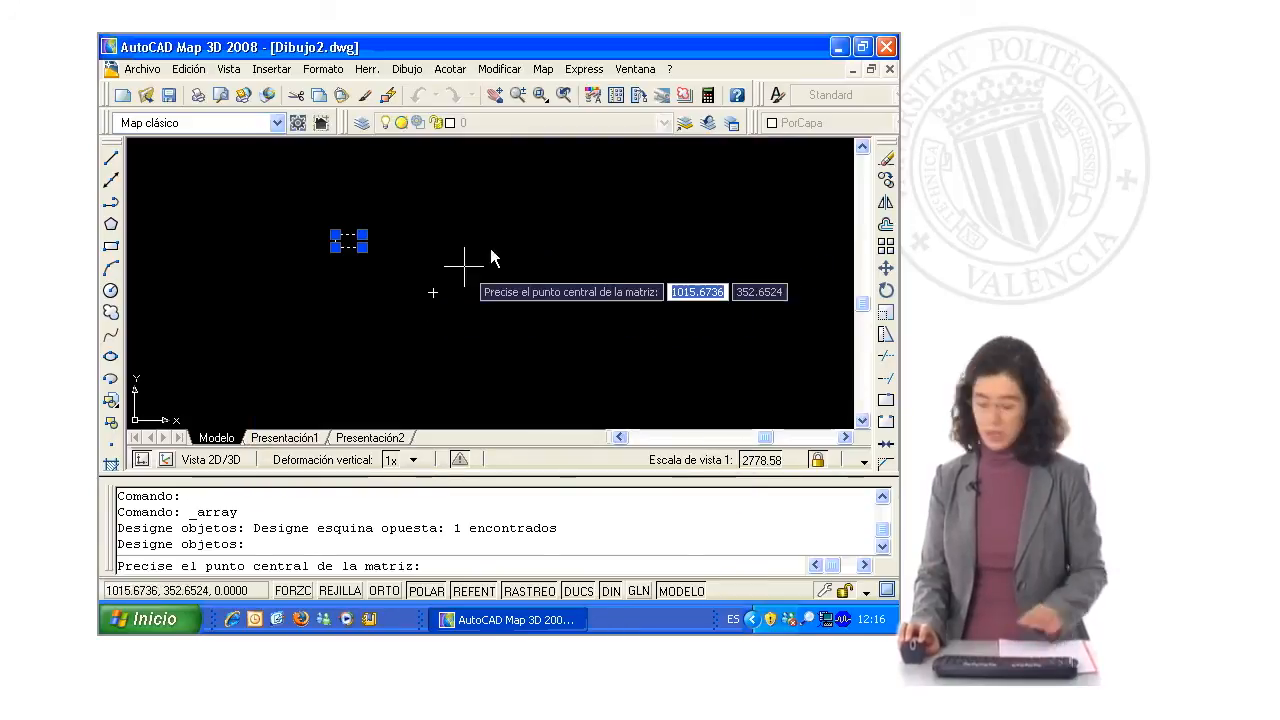
{"action": "right_click", "coordinate": [521, 221], "text": "shift"}
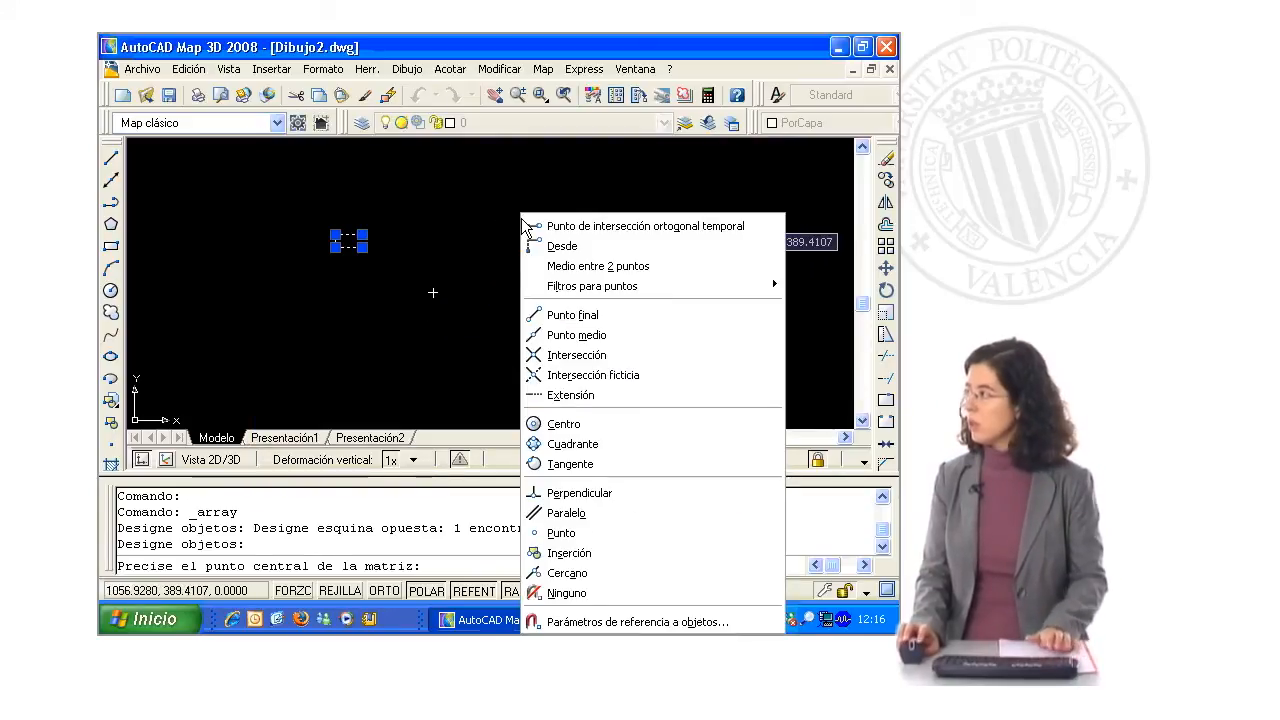
{"action": "left_click", "coordinate": [578, 534]}
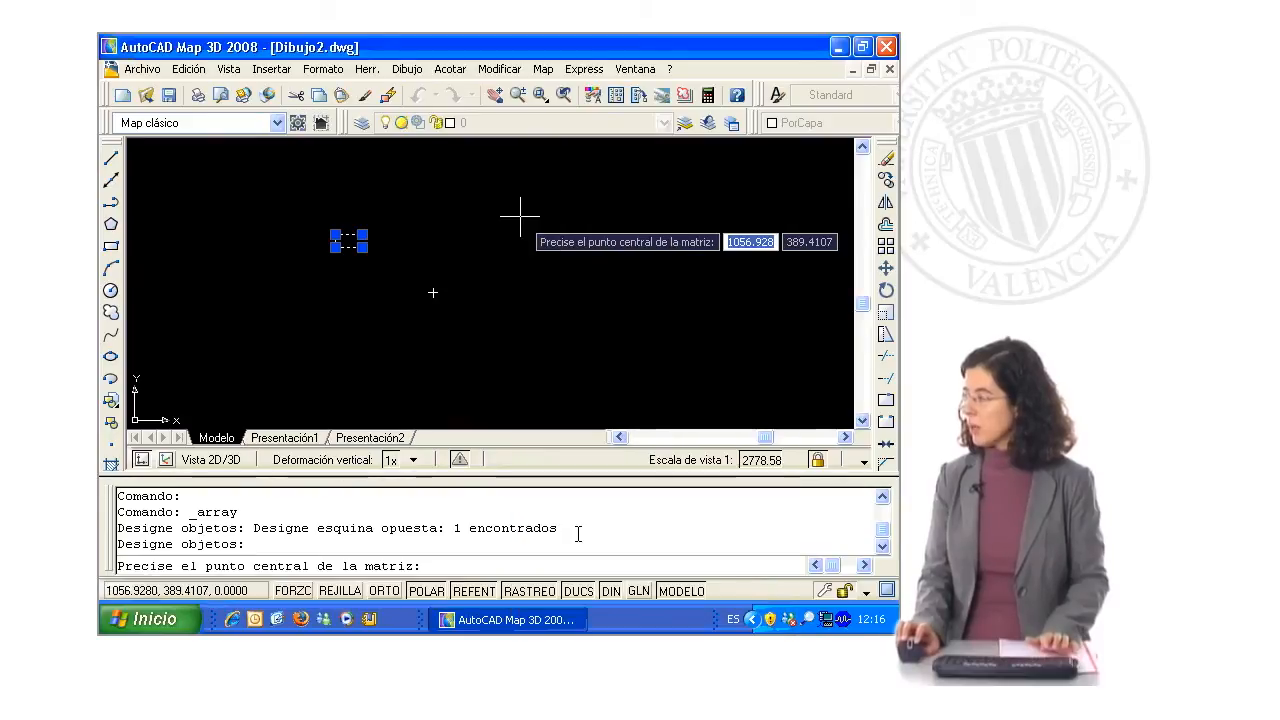
{"action": "left_click", "coordinate": [436, 291]}
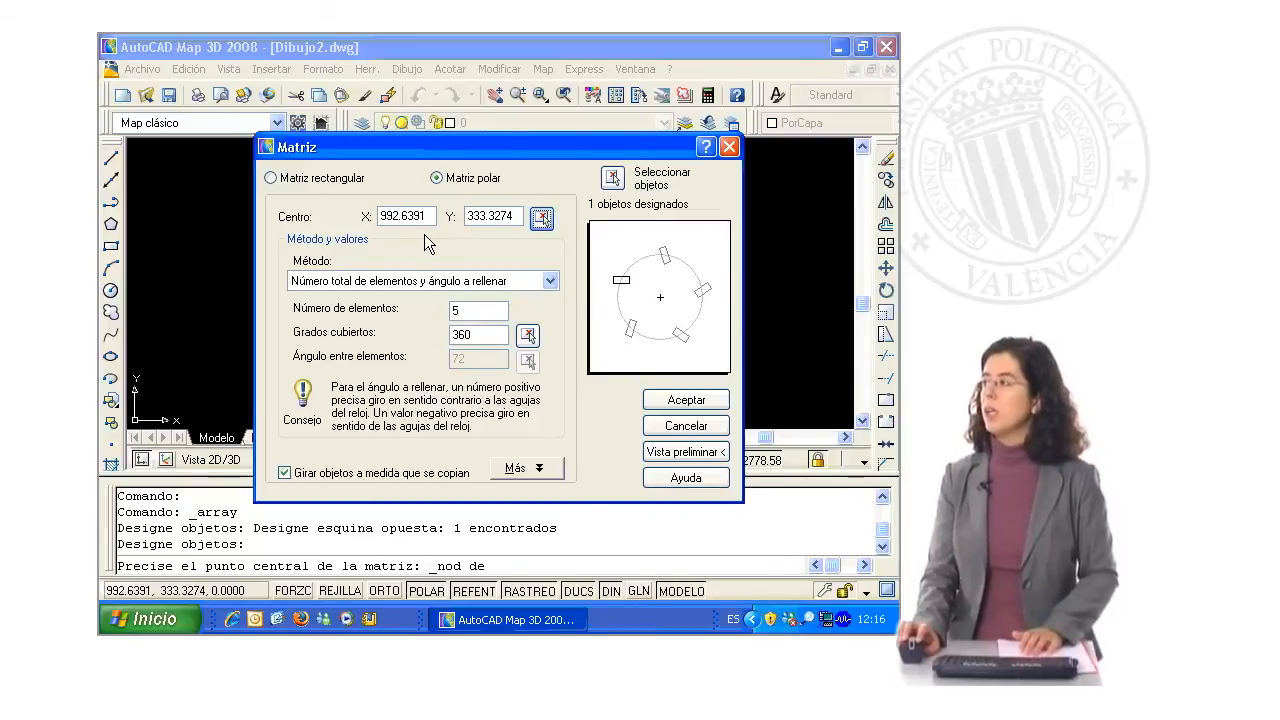
{"action": "left_click", "coordinate": [686, 451]}
{"action": "left_click_drag", "start_coordinate": [539, 294], "coordinate": [714, 163]}
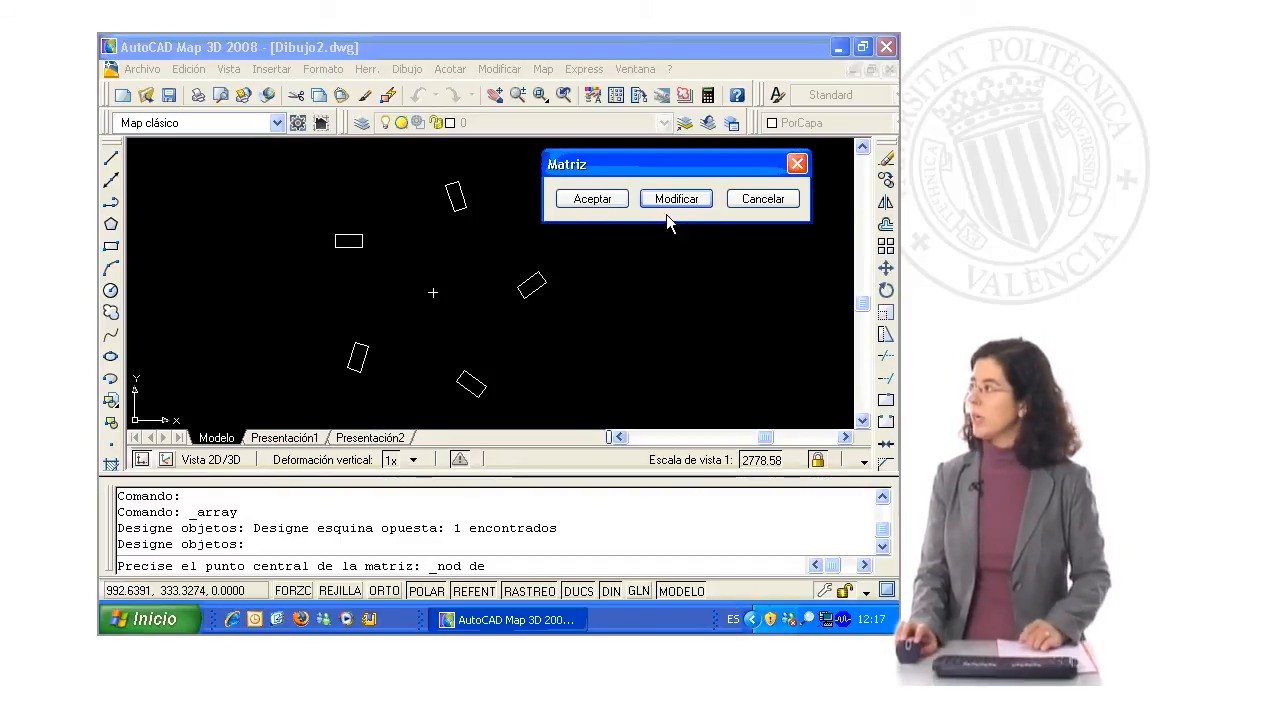
{"action": "left_click", "coordinate": [691, 199]}
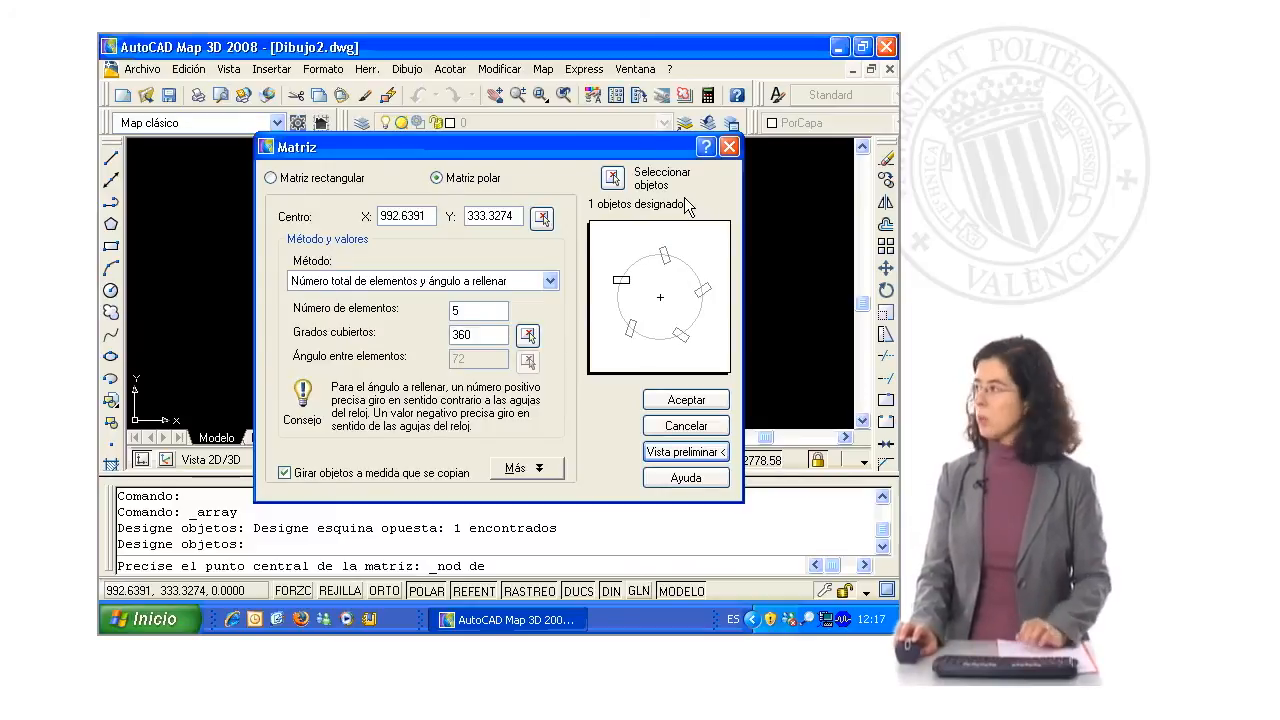
Set the array's fill angle to 180 degrees, preview the half-circle arrangement, and return to the settings
{"action": "left_click", "coordinate": [461, 334]}
{"action": "double_click", "coordinate": [461, 334]}
{"action": "type", "text": "180"}
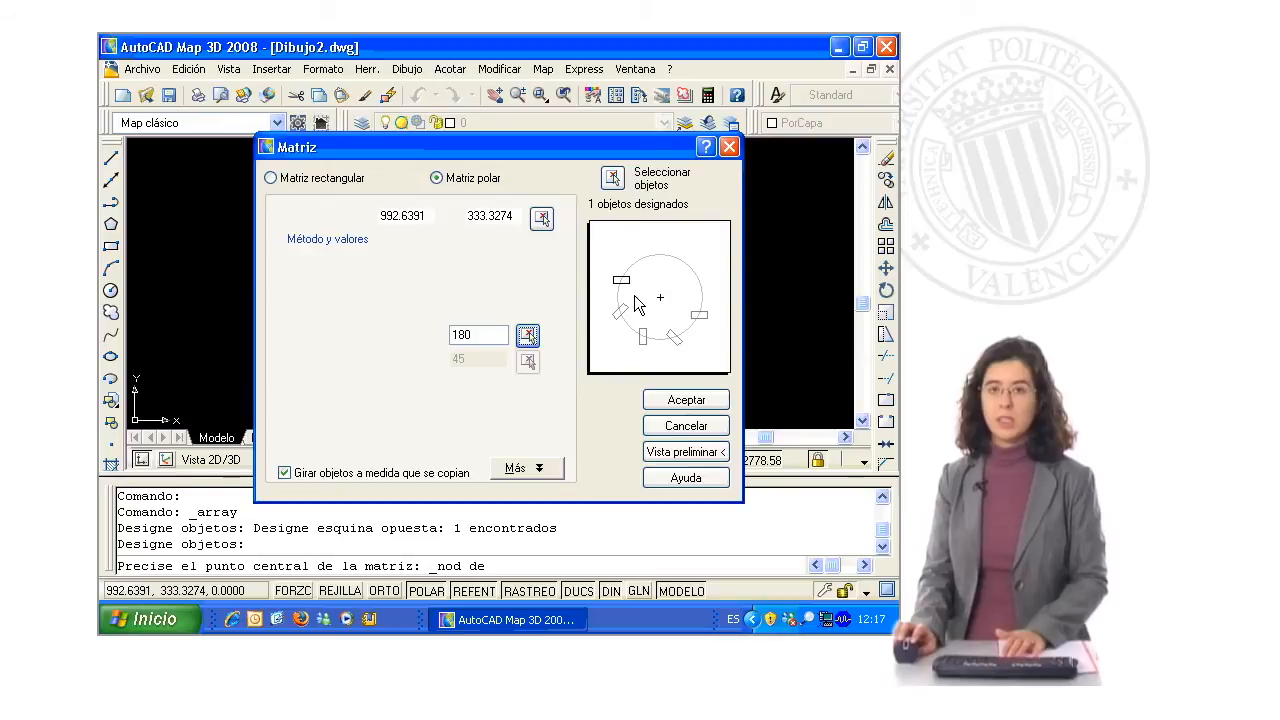
{"action": "left_click", "coordinate": [662, 451]}
{"action": "left_click_drag", "start_coordinate": [566, 288], "coordinate": [673, 167]}
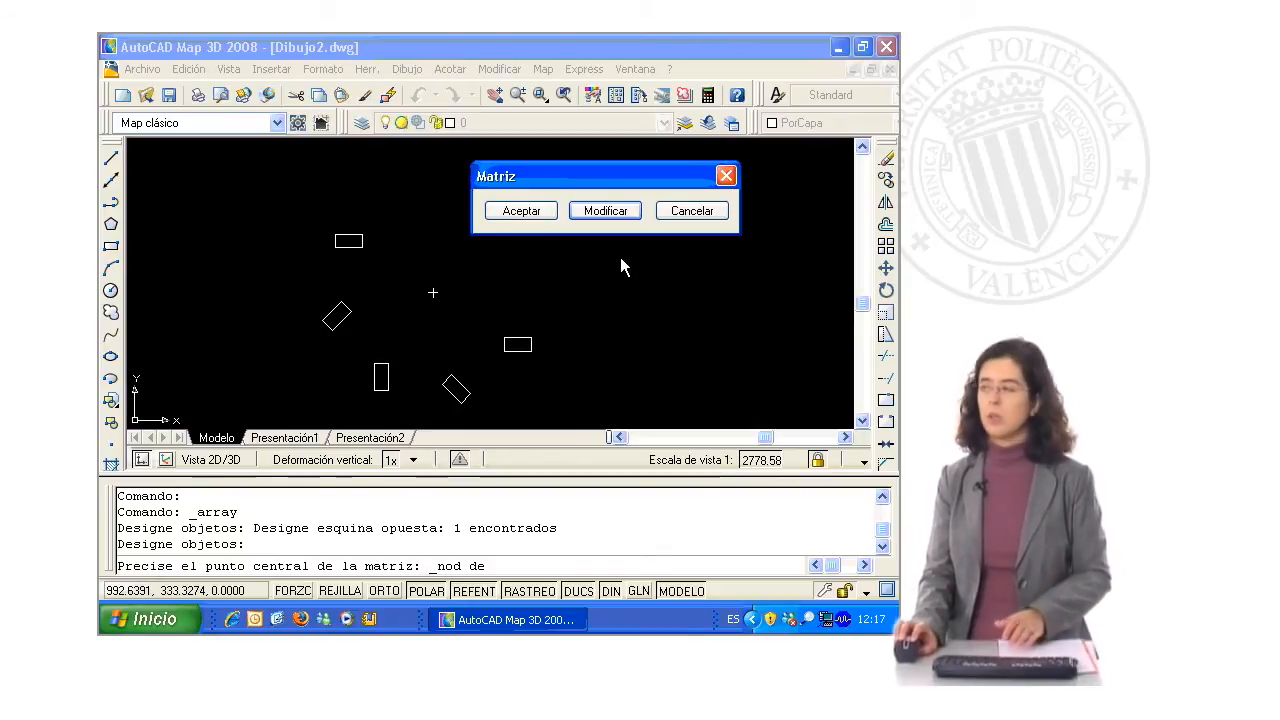
{"action": "left_click", "coordinate": [605, 211]}
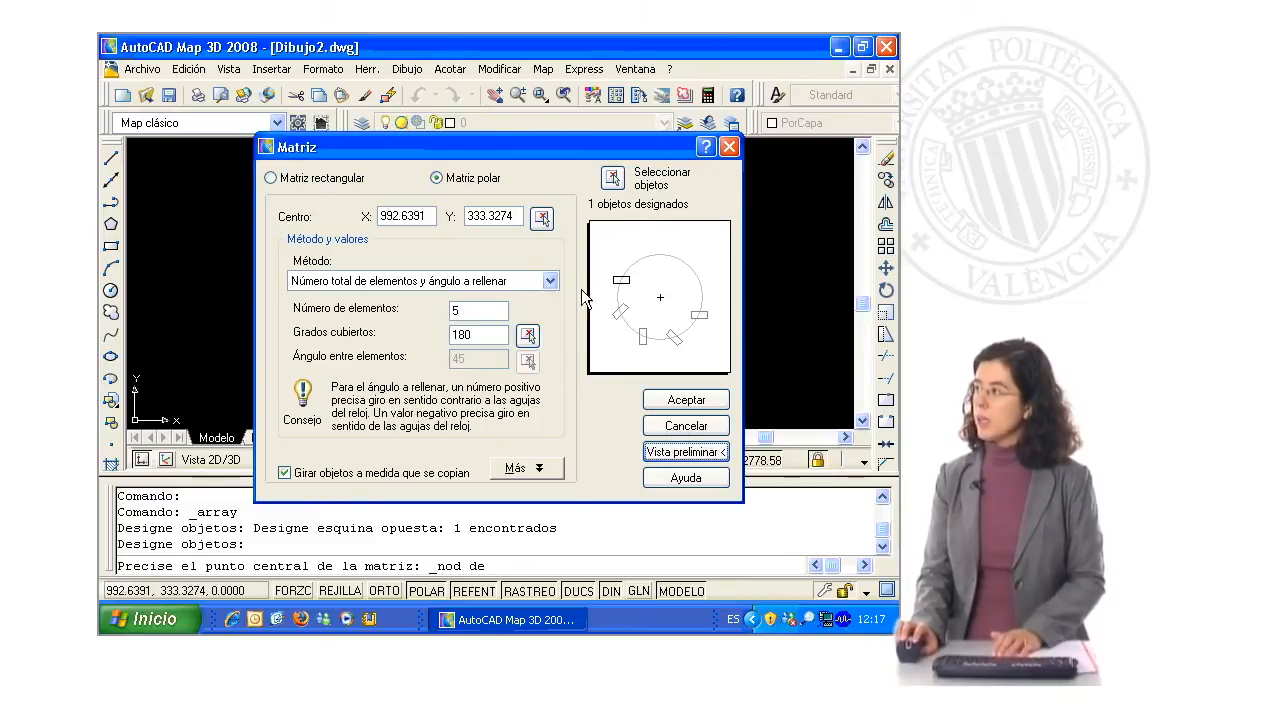
Switch the polar array's method to total number of elements and angle between elements, with 4 elements
{"action": "left_click", "coordinate": [536, 286]}
{"action": "left_click", "coordinate": [493, 309]}
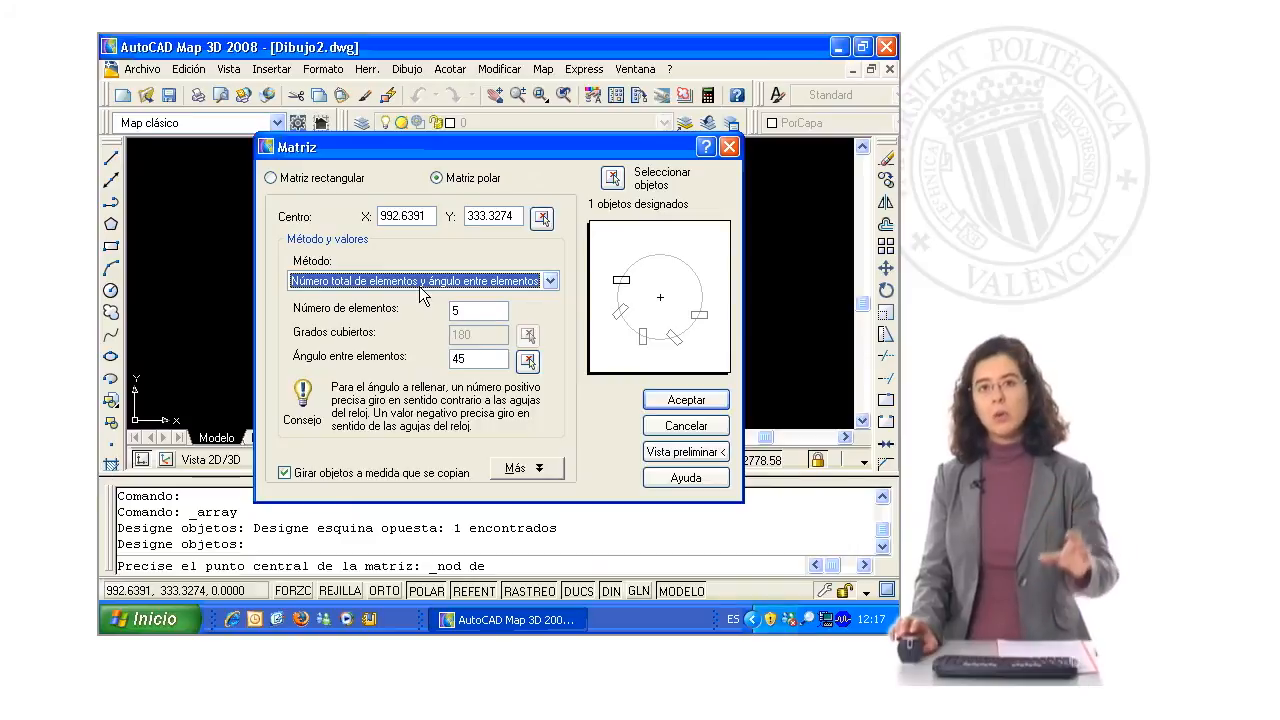
{"action": "key", "text": "Tab"}
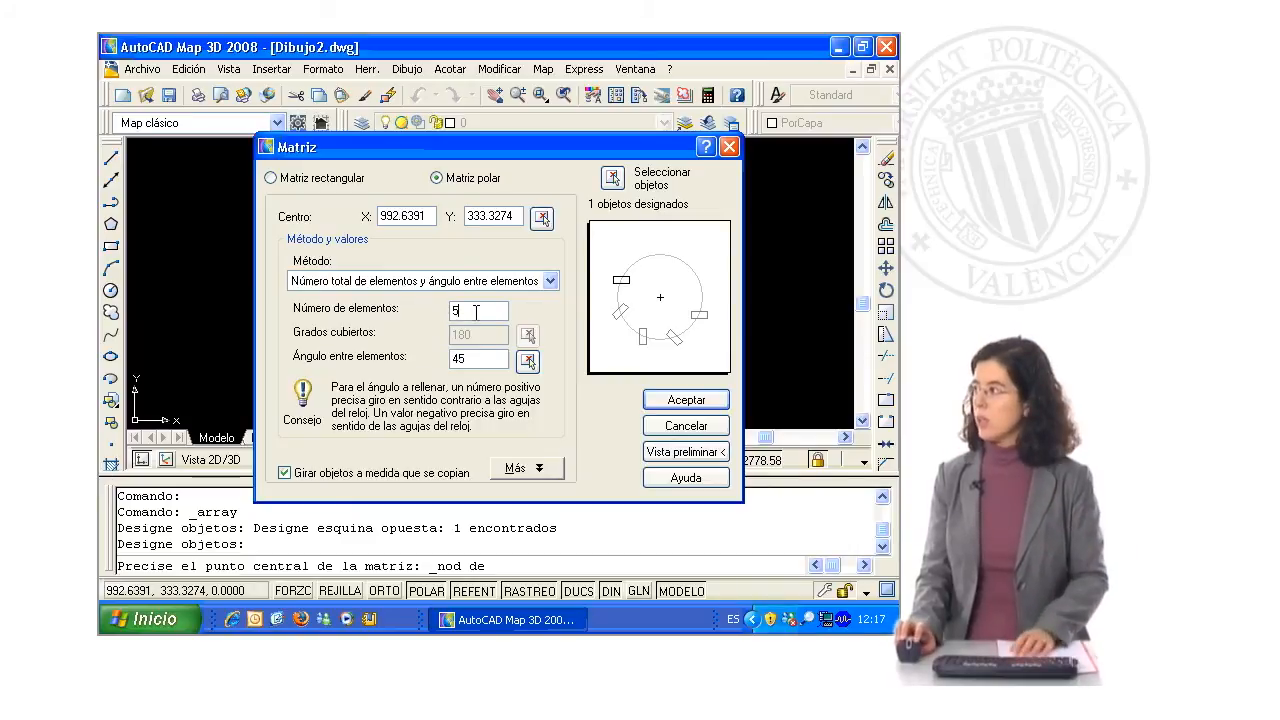
{"action": "type", "text": "4"}
Set the angle between elements to 30 degrees, preview the array clear of the preview dialog, and return to its settings
{"action": "left_click", "coordinate": [492, 362]}
{"action": "left_click_drag", "start_coordinate": [492, 362], "coordinate": [443, 367]}
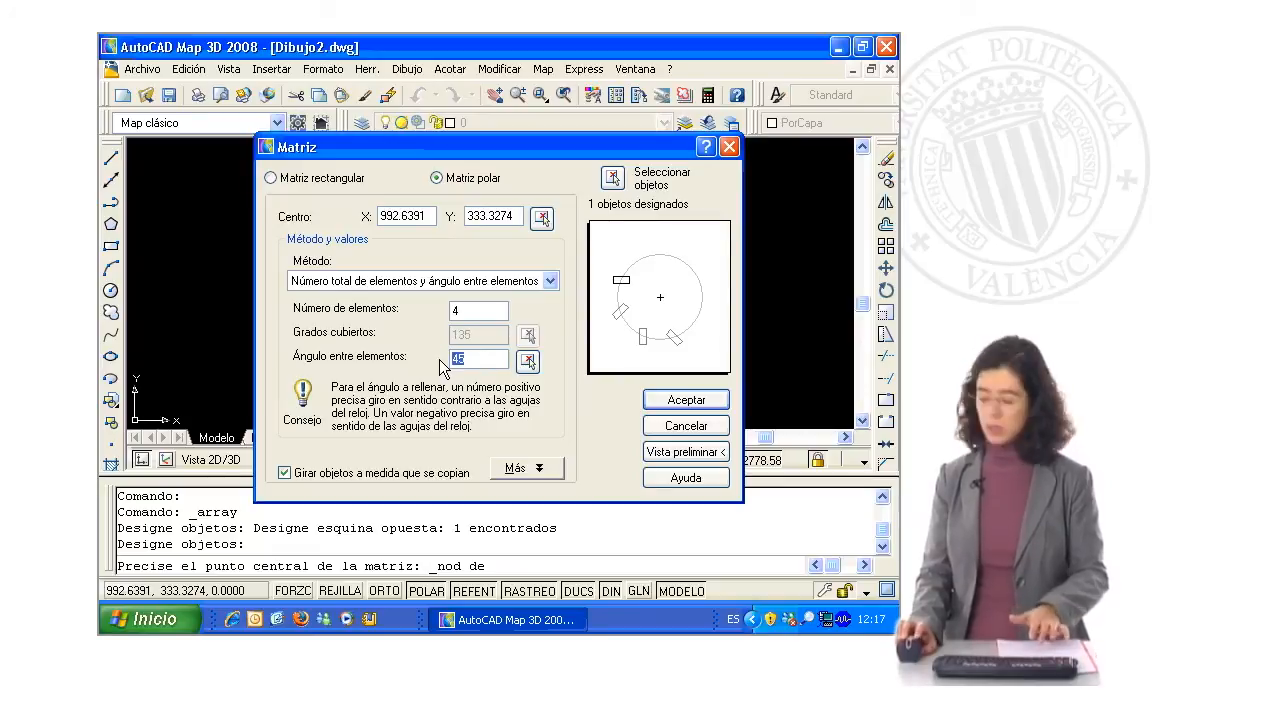
{"action": "left_click", "coordinate": [591, 420]}
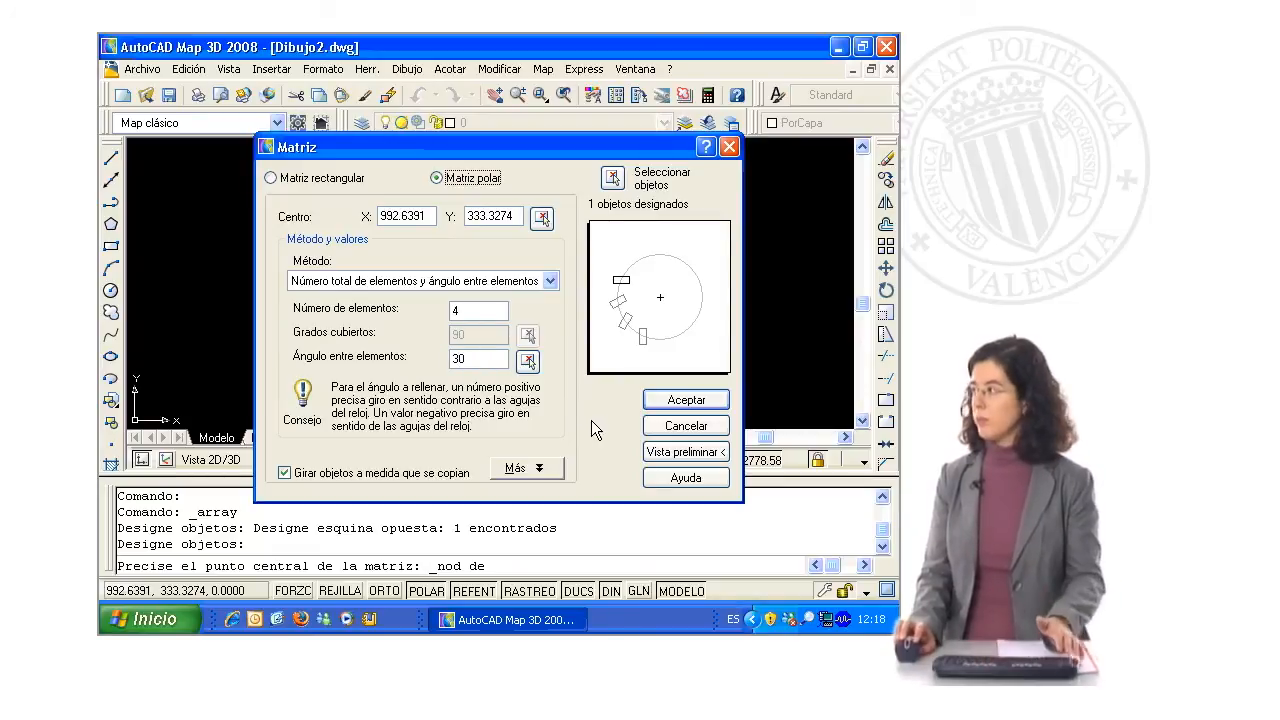
{"action": "left_click", "coordinate": [680, 455]}
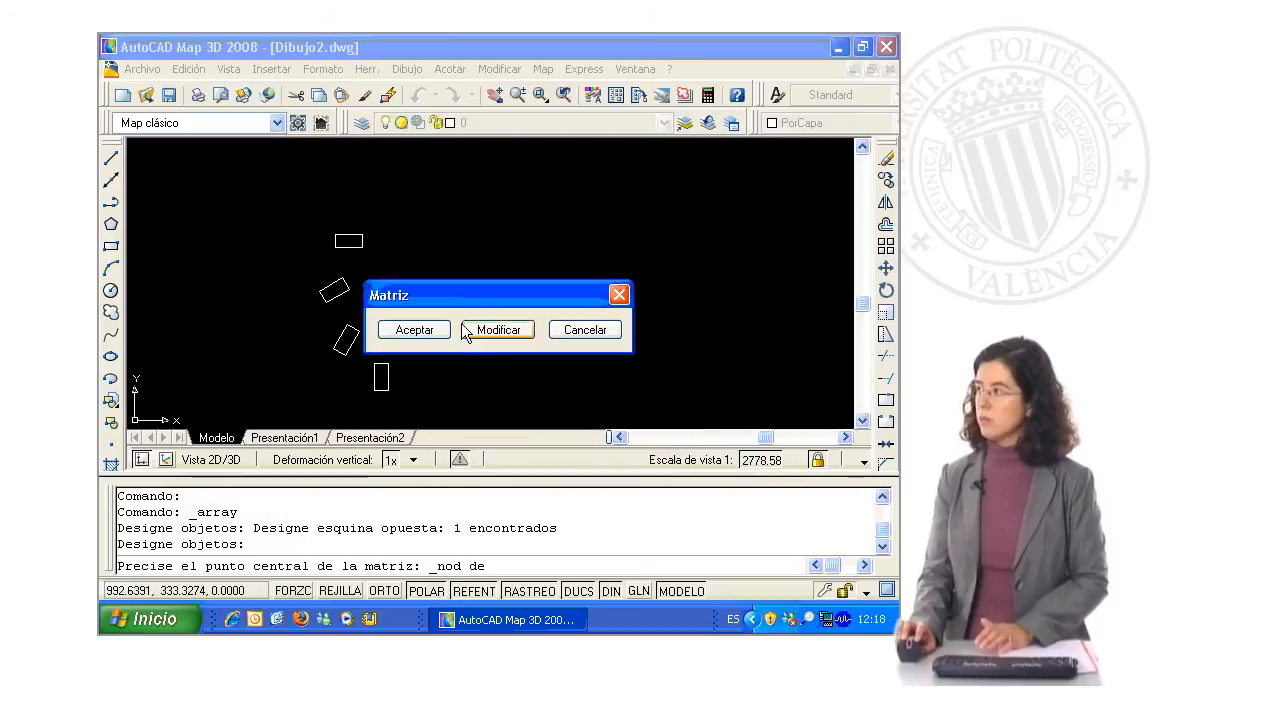
{"action": "left_click_drag", "start_coordinate": [506, 287], "coordinate": [611, 212]}
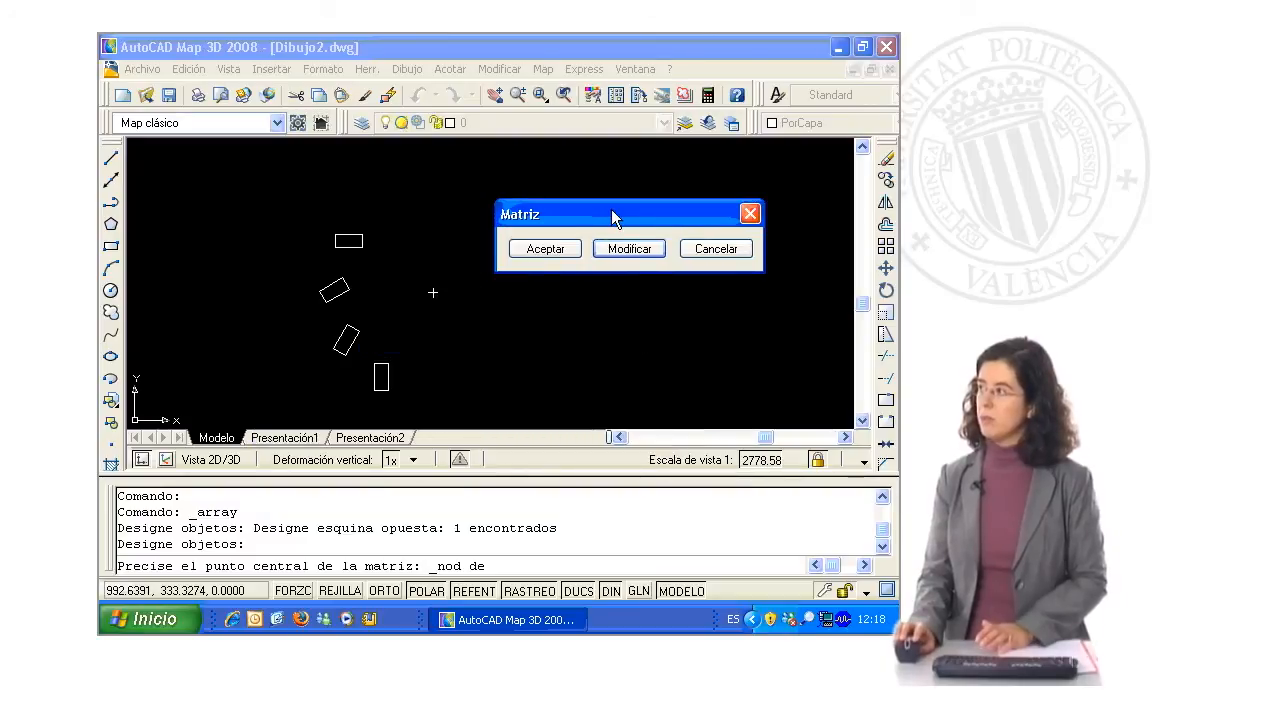
{"action": "left_click", "coordinate": [629, 248]}
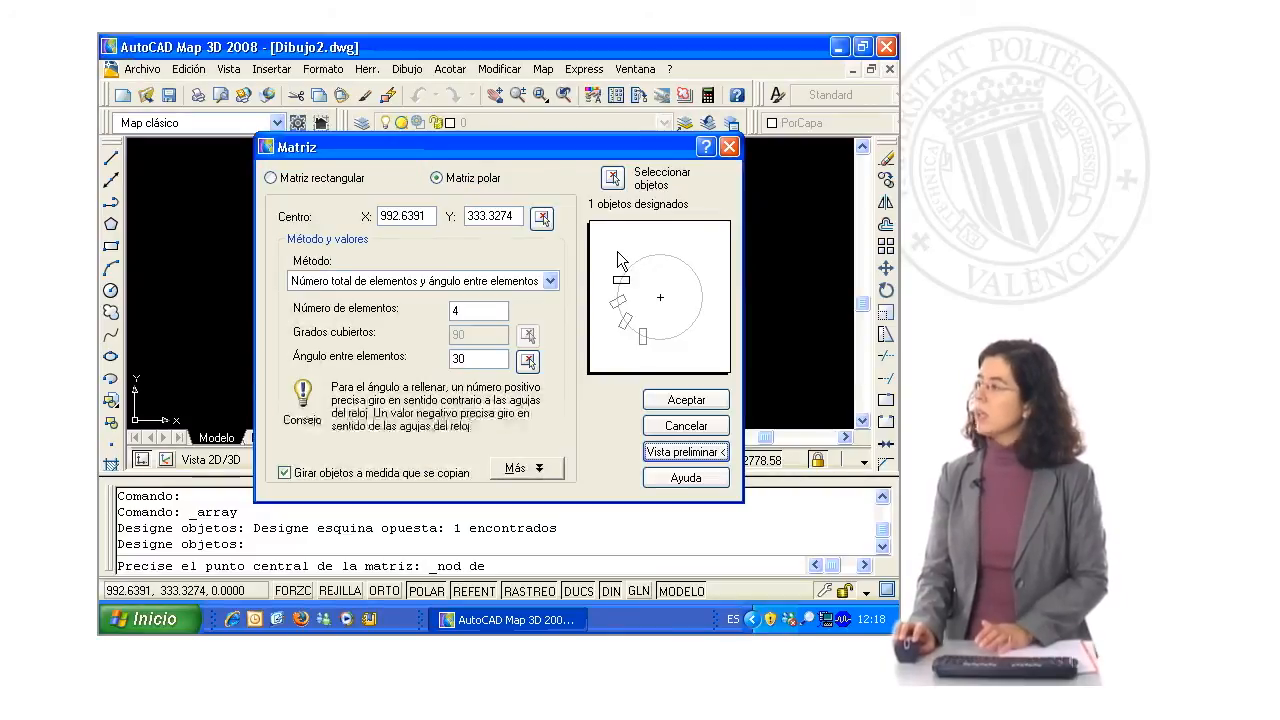
Switch the array's method to fill angle and angle between elements, and set the fill angle to 360 degrees
{"action": "left_click", "coordinate": [502, 283]}
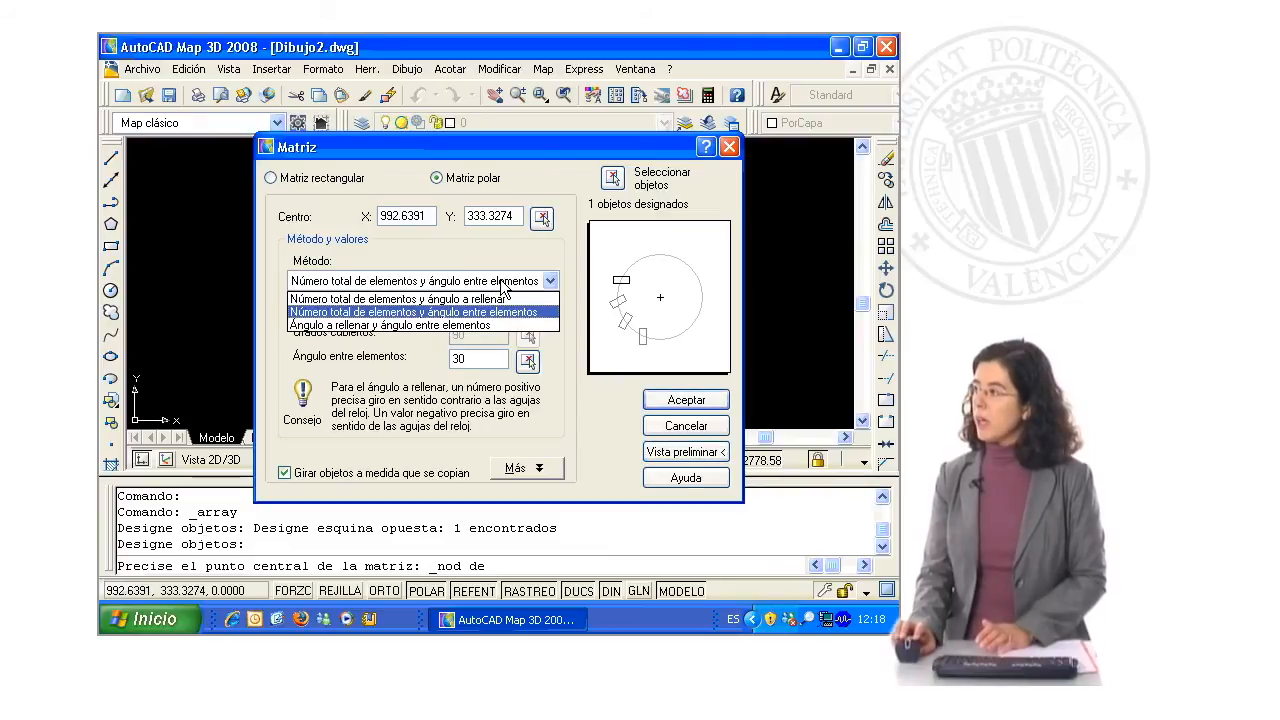
{"action": "left_click", "coordinate": [467, 325]}
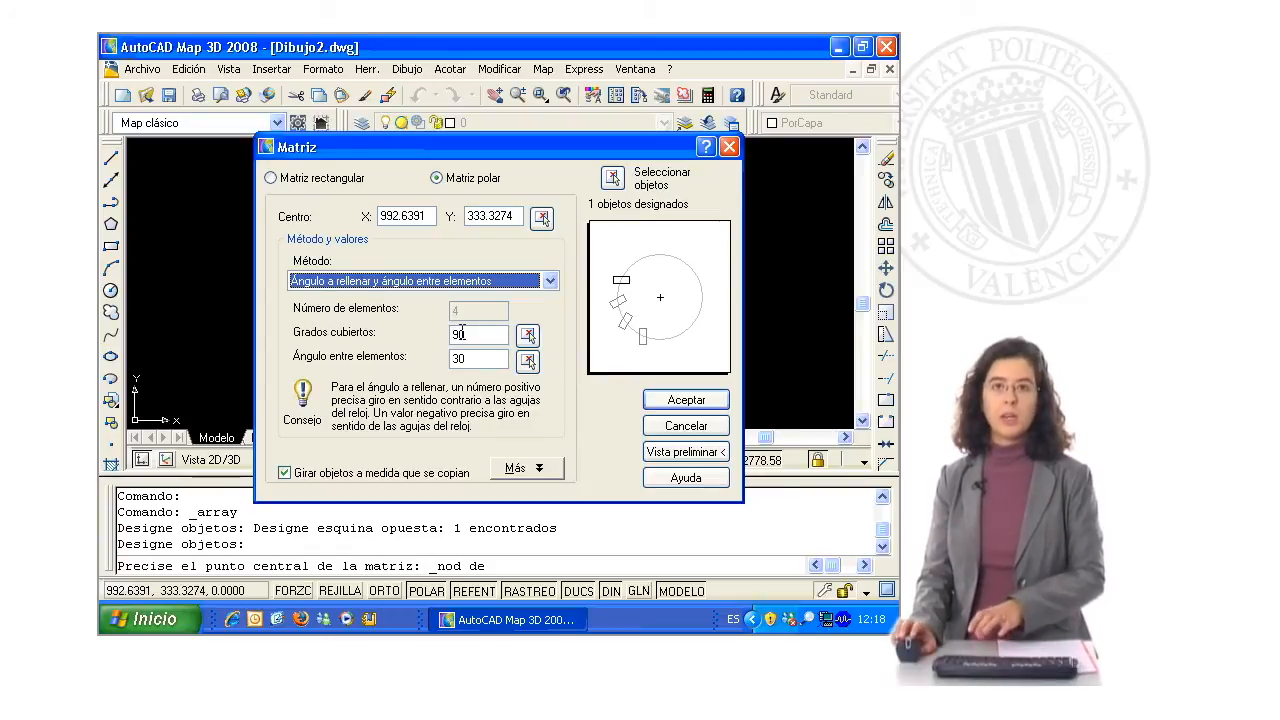
{"action": "left_click", "coordinate": [454, 335]}
{"action": "type", "text": "-"}
{"action": "key", "text": "BackSpace"}
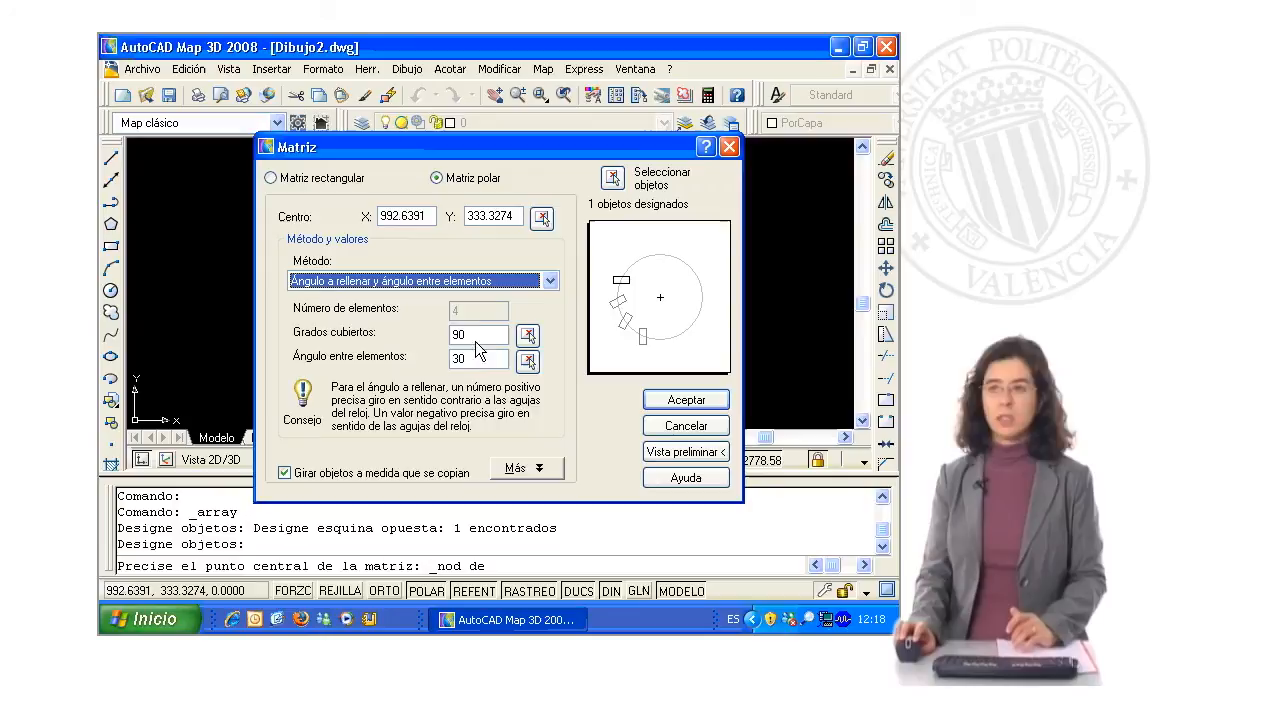
{"action": "left_click_drag", "start_coordinate": [478, 335], "coordinate": [428, 332]}
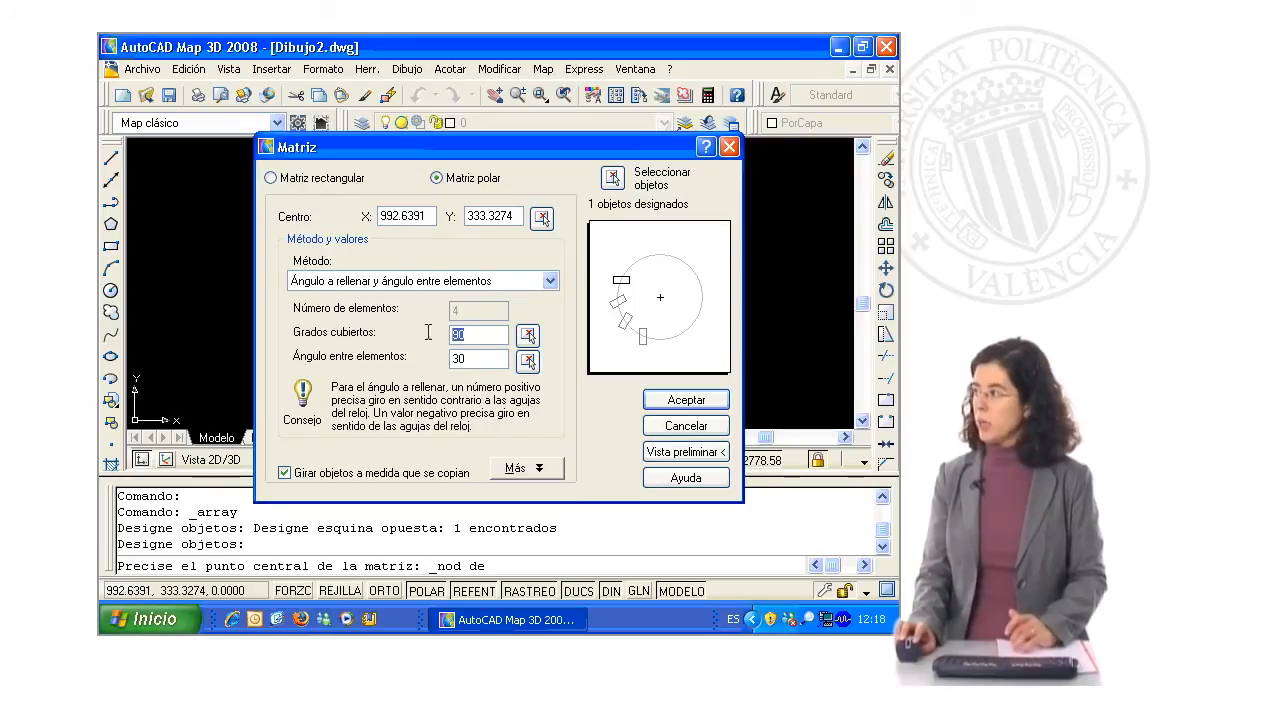
{"action": "type", "text": "360"}
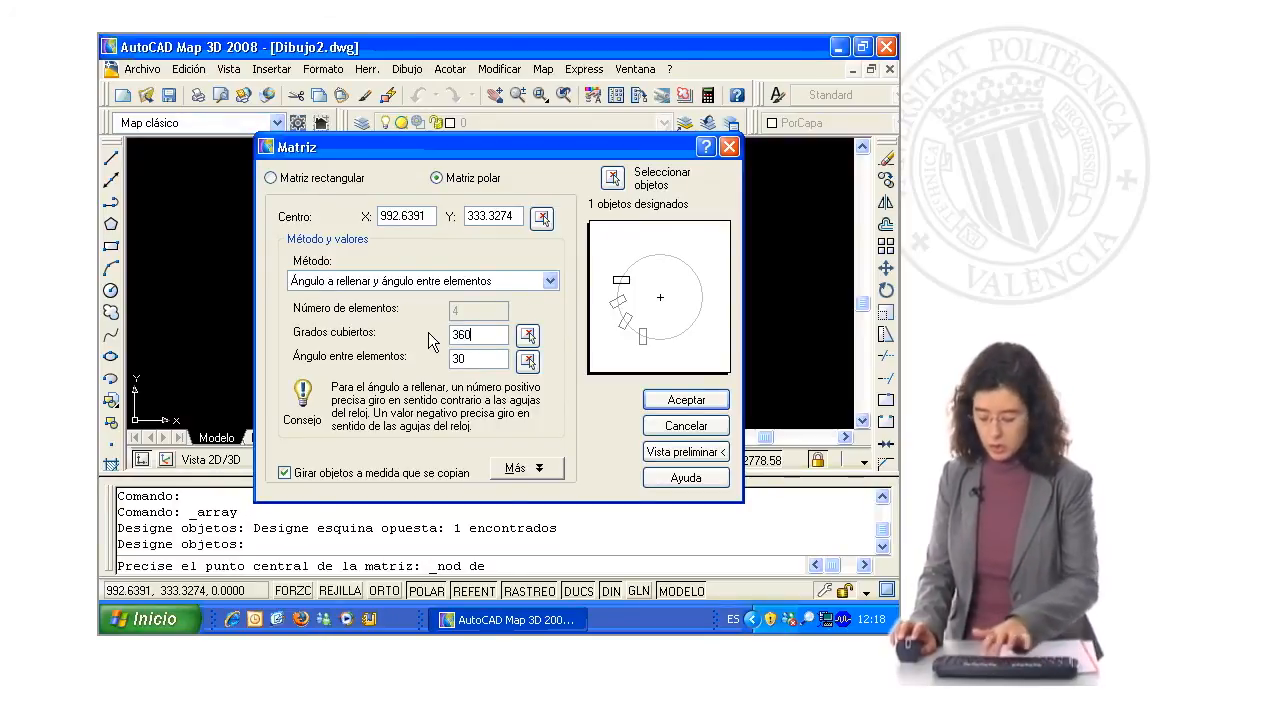
Set the angle between elements to 45 degrees, preview the full circle of rectangles, and return to the settings
{"action": "left_click", "coordinate": [489, 358]}
{"action": "left_click_drag", "start_coordinate": [489, 358], "coordinate": [405, 366]}
{"action": "type", "text": "4"}
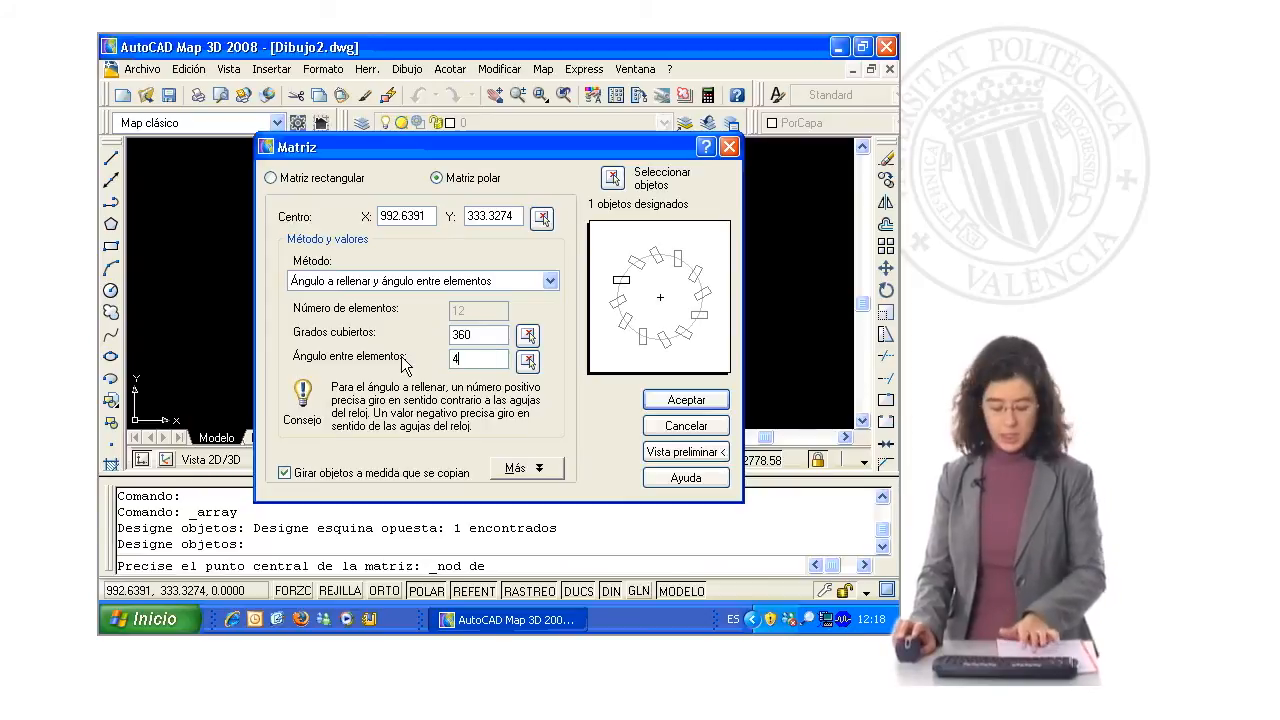
{"action": "type", "text": "5"}
{"action": "key", "text": "Tab"}
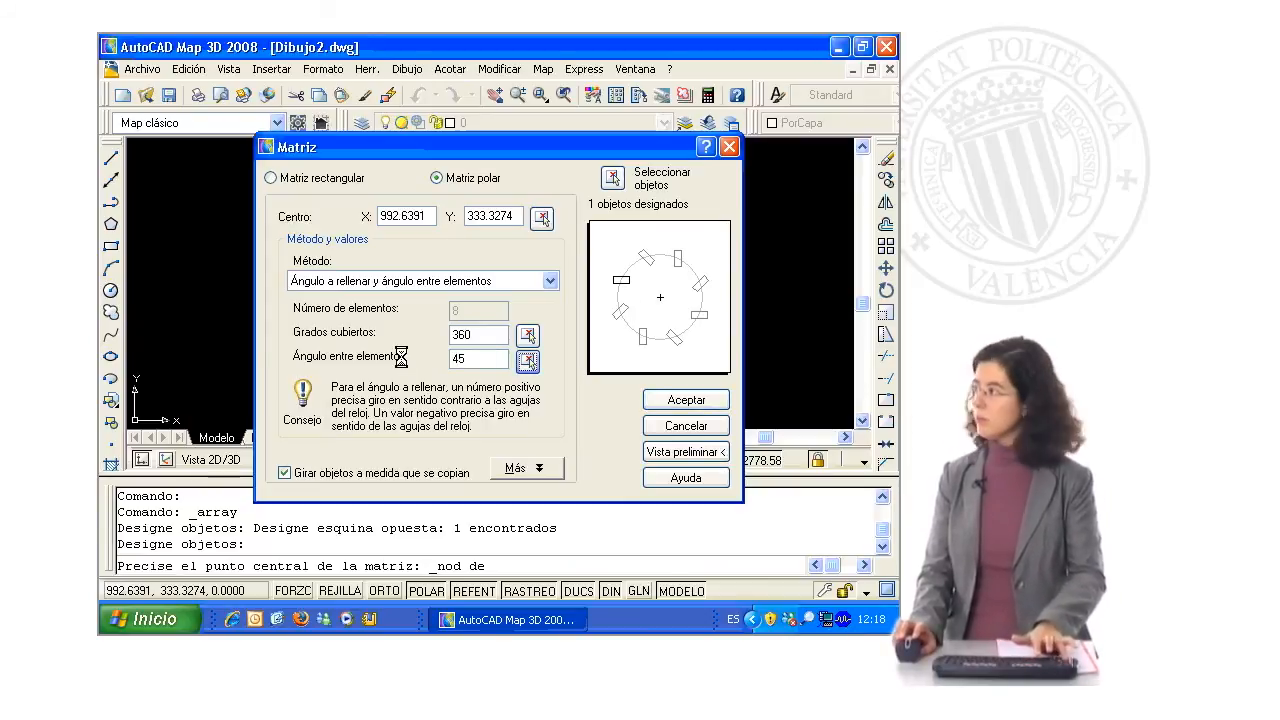
{"action": "left_click", "coordinate": [684, 452]}
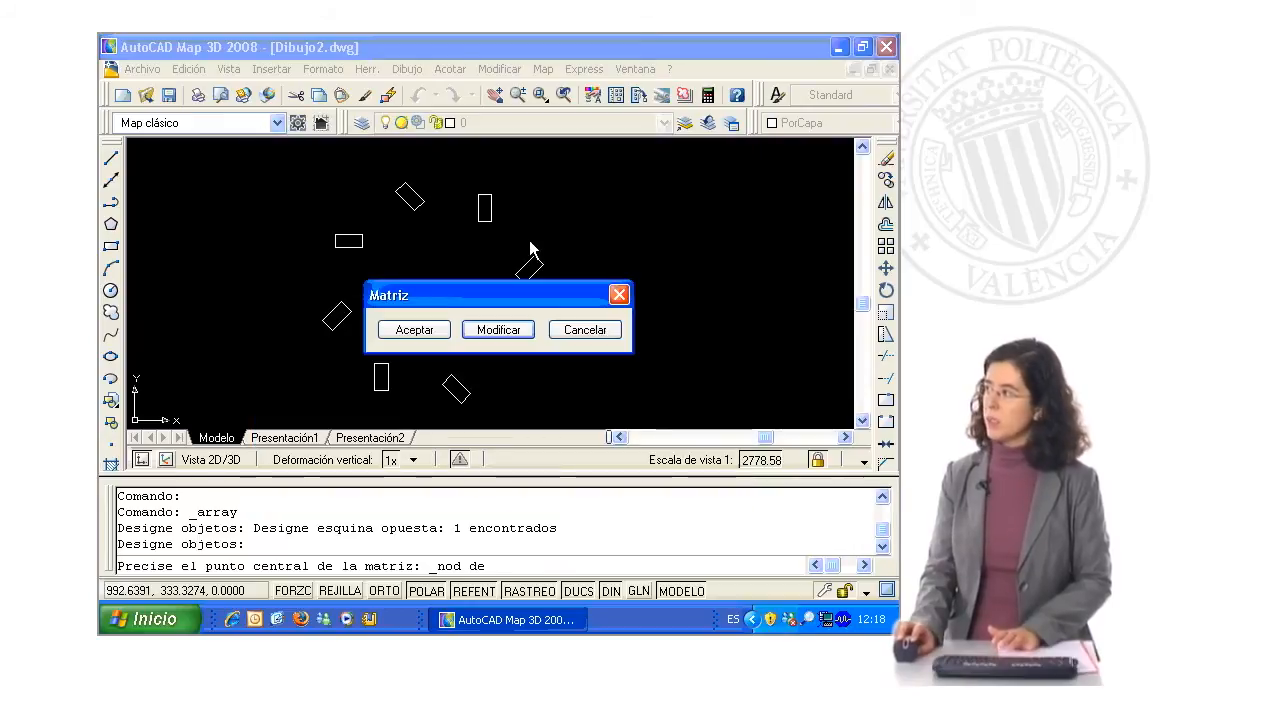
{"action": "left_click_drag", "start_coordinate": [529, 294], "coordinate": [748, 192]}
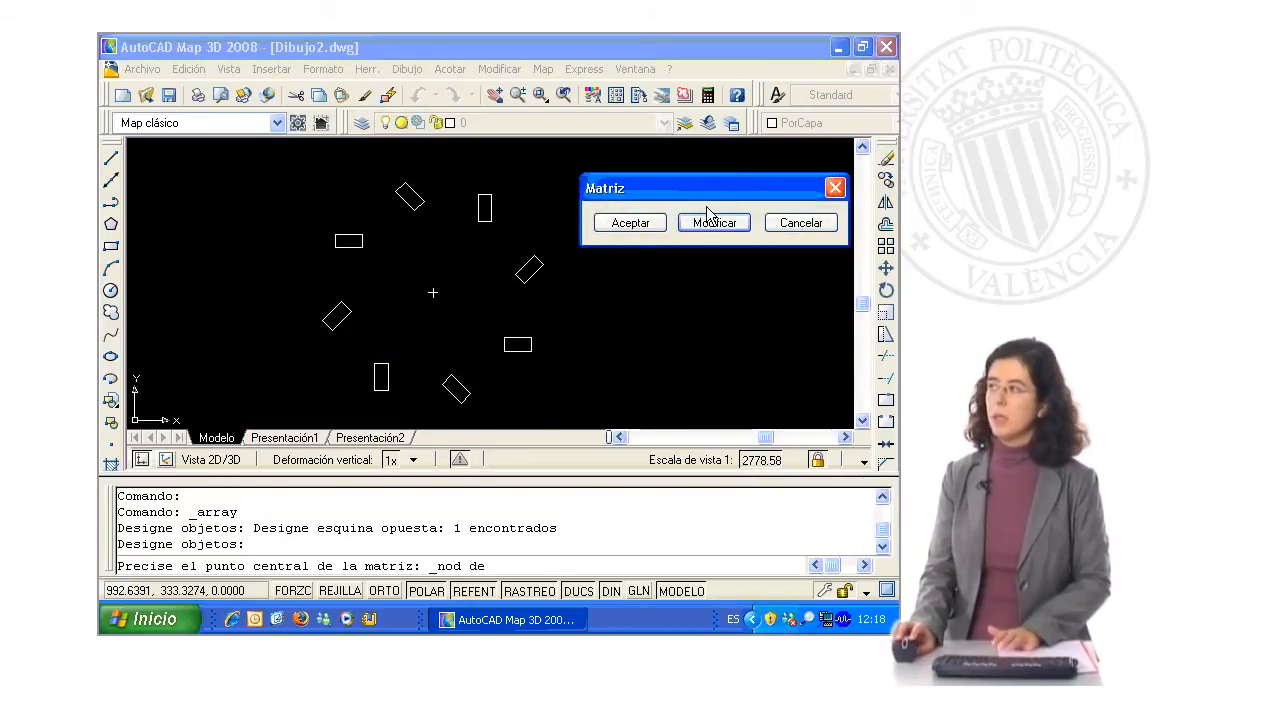
{"action": "left_click", "coordinate": [708, 222]}
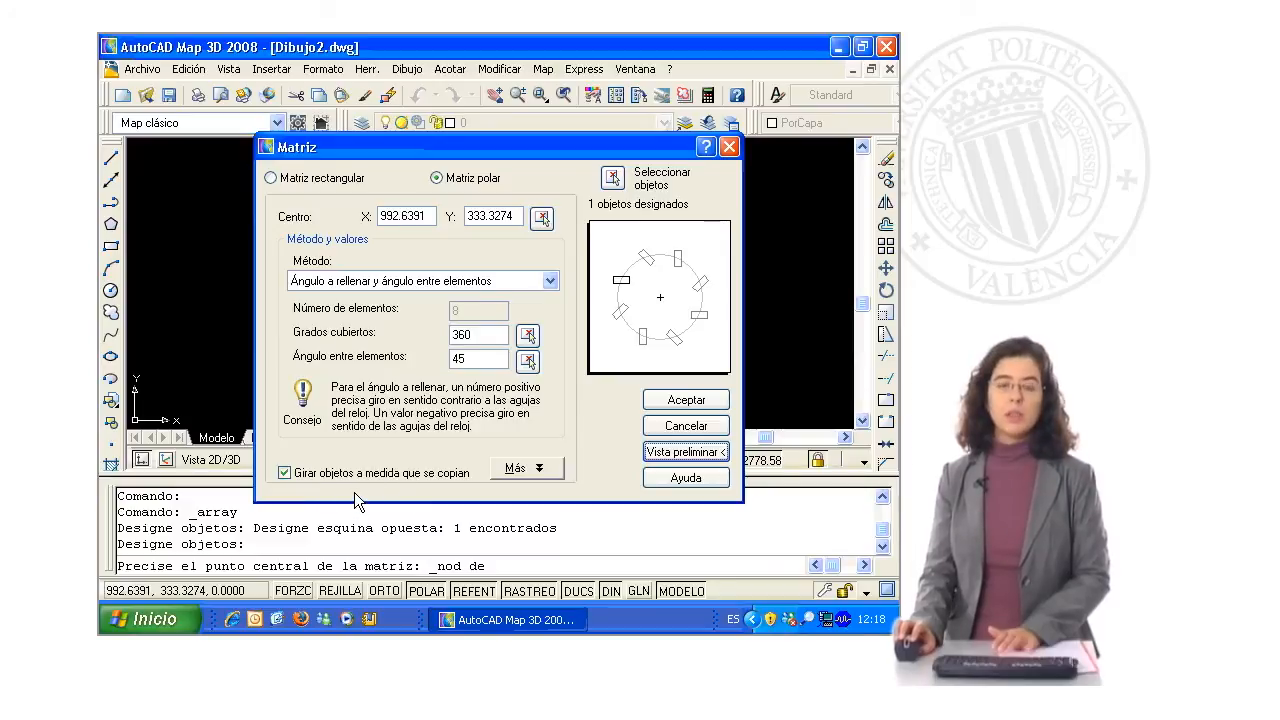
Turn off rotating the objects as they are copied, preview the unrotated arrangement, and return to the settings
{"action": "left_click", "coordinate": [300, 472]}
{"action": "left_click", "coordinate": [676, 450]}
{"action": "left_click_drag", "start_coordinate": [516, 294], "coordinate": [700, 190]}
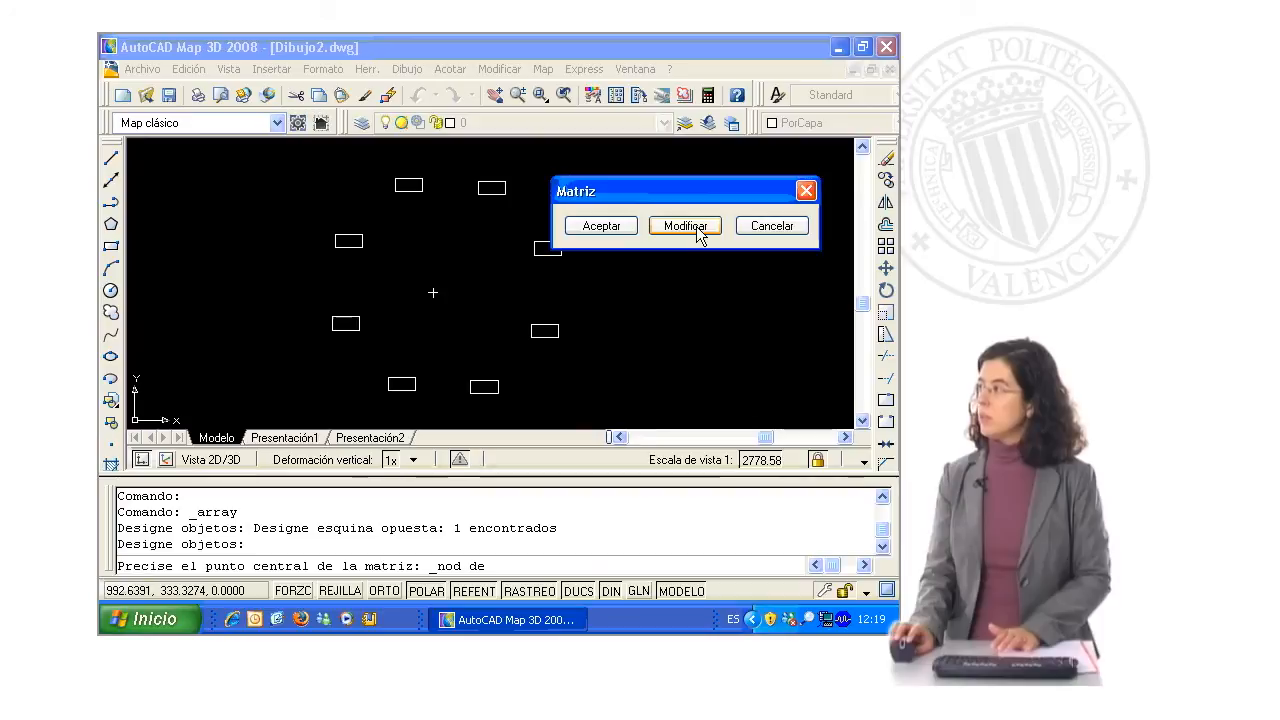
{"action": "left_click", "coordinate": [686, 226]}
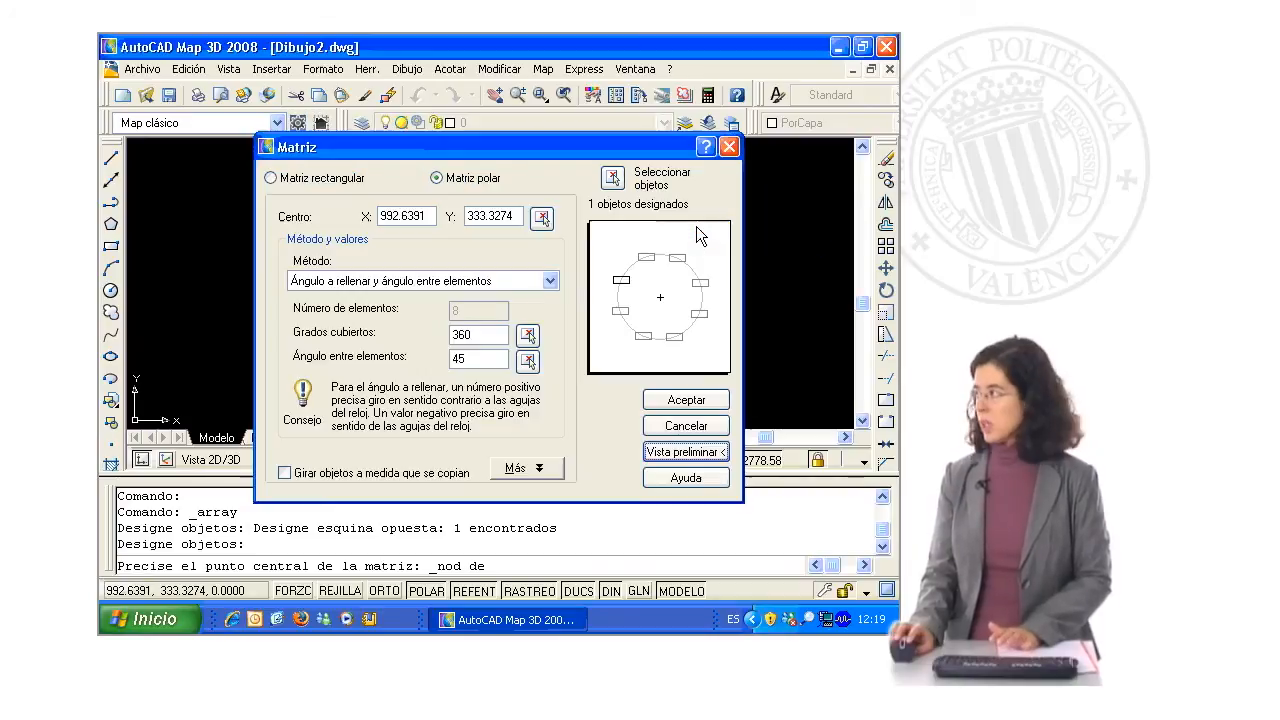
Turn rotation of the copied objects back on, preview the array, and accept it
{"action": "left_click", "coordinate": [322, 470]}
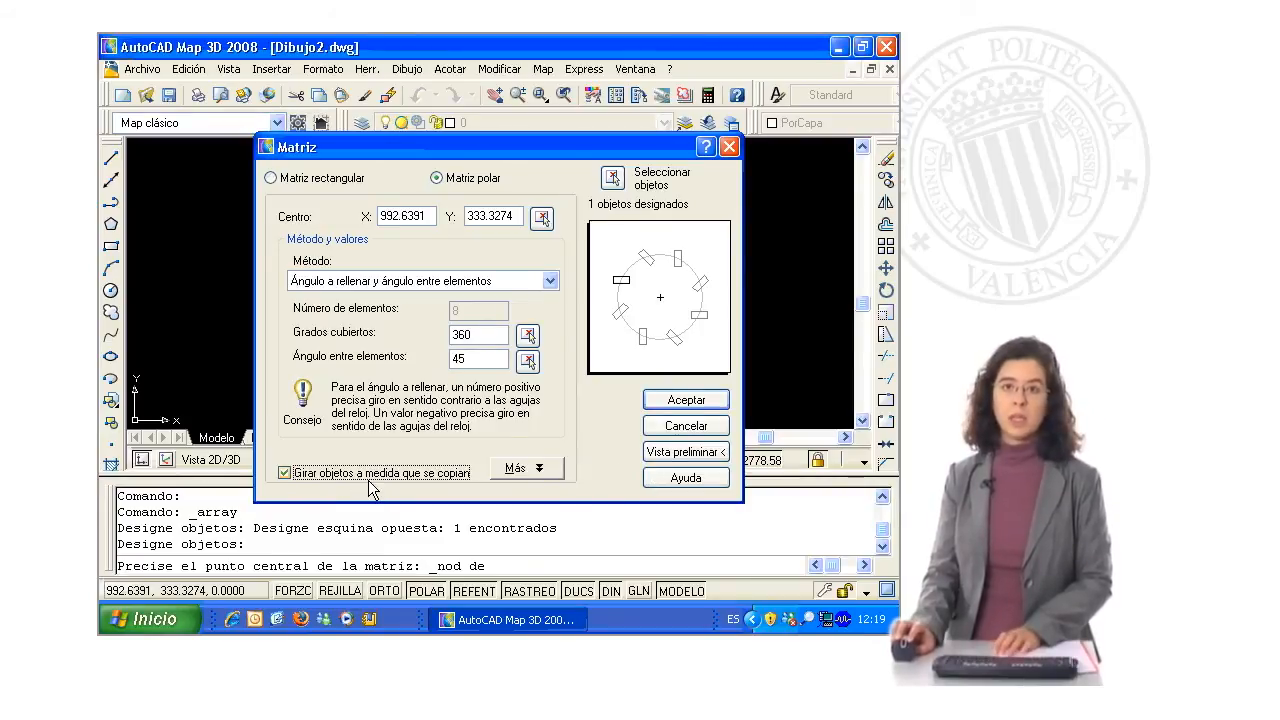
{"action": "left_click", "coordinate": [682, 453]}
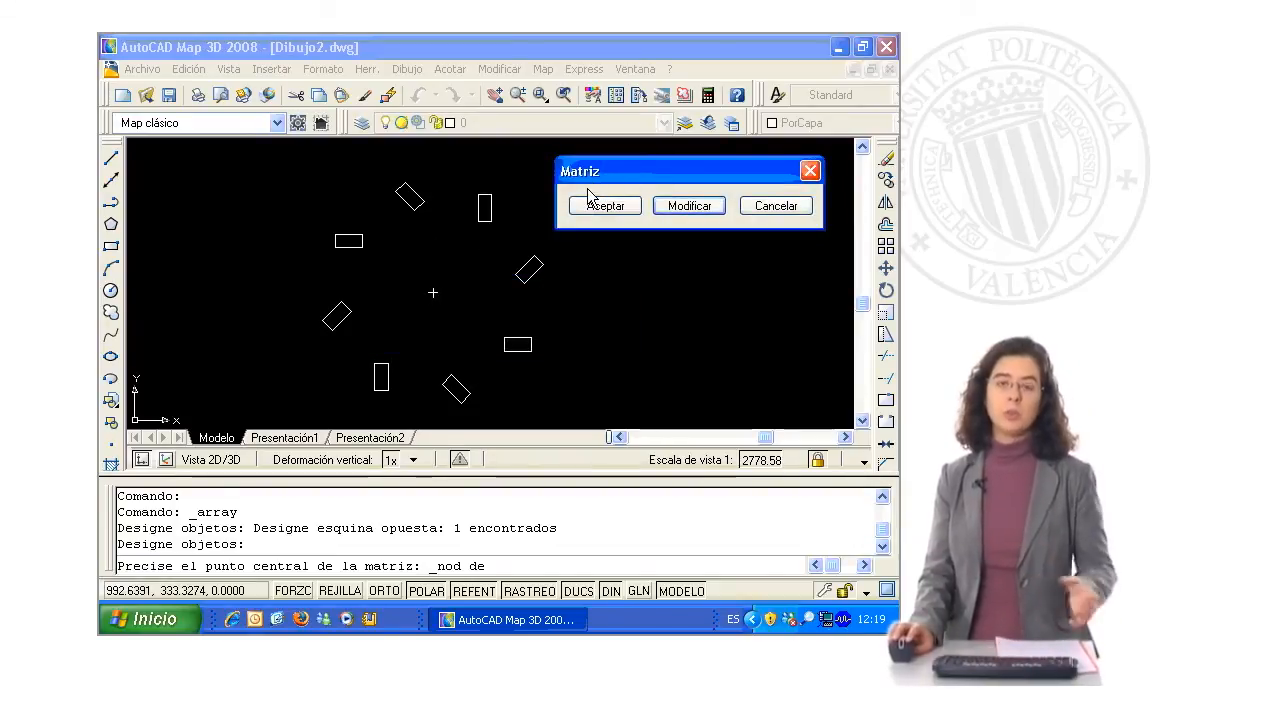
{"action": "left_click", "coordinate": [612, 207]}
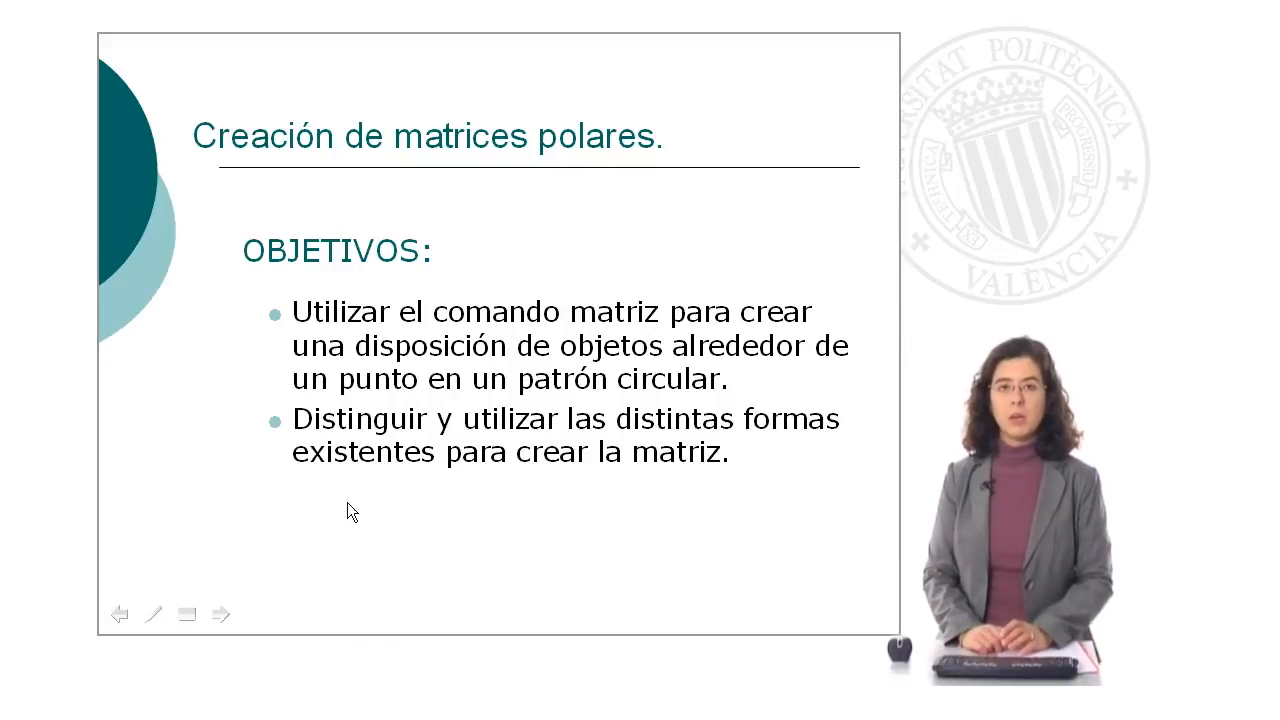
{"action": "left_click", "coordinate": [520, 400]}
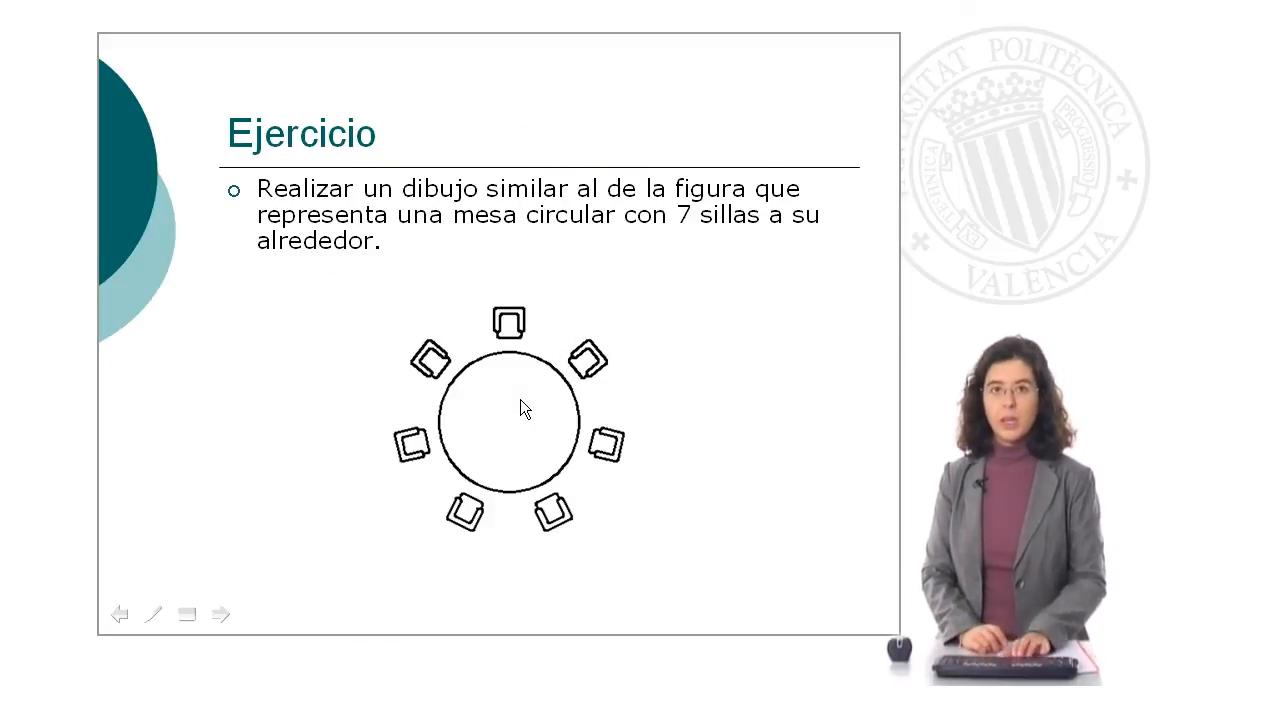